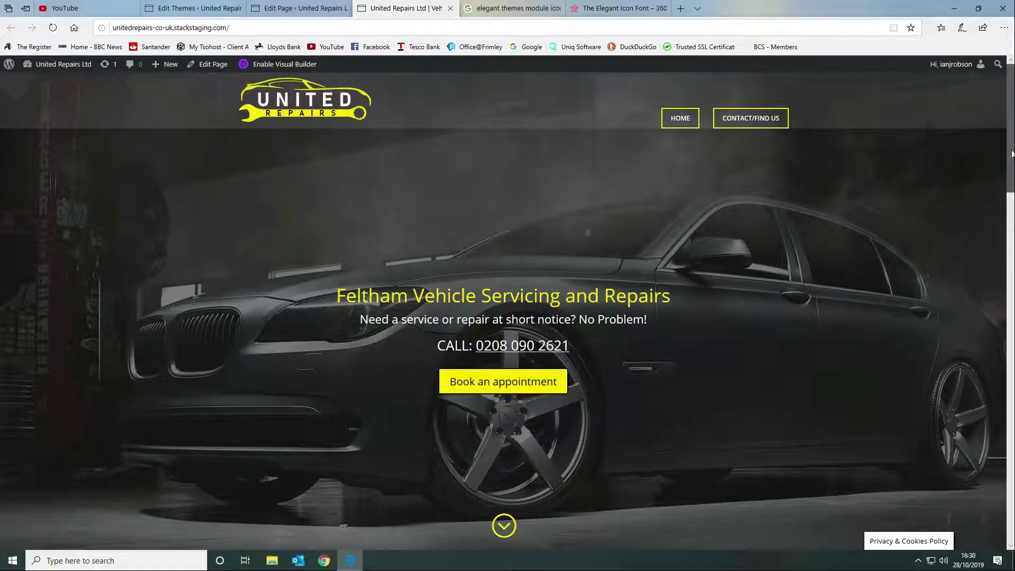
Scroll the United Repairs homepage from the hero banner down to the Feltham servicing and repair cards
left_click_drag(1012, 153, 1007, 440)
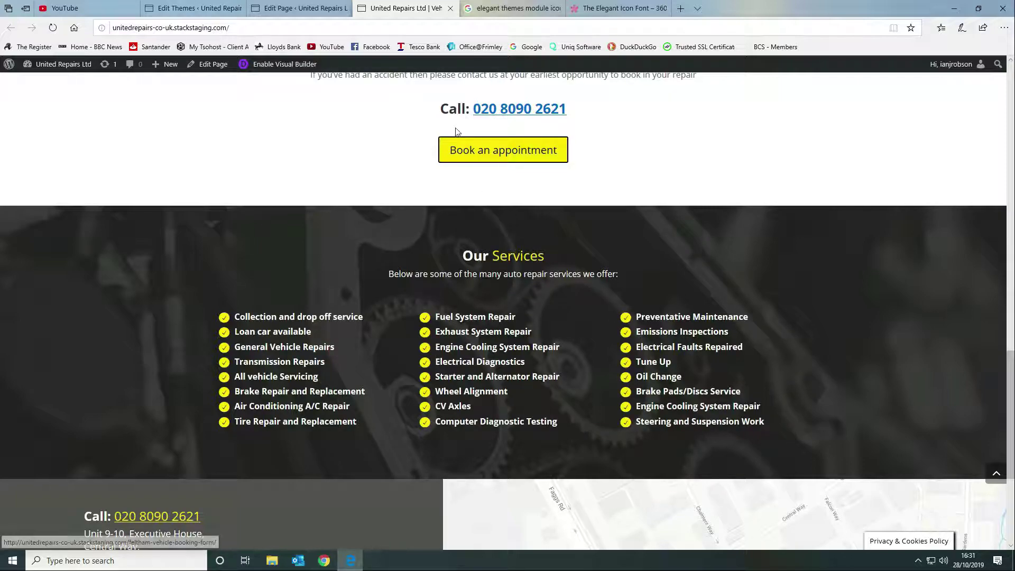
Open the page in Divi's backend builder and view the Services Left module's settings, closing them unchanged
left_click(303, 12)
scroll(550, 346, "up", 5)
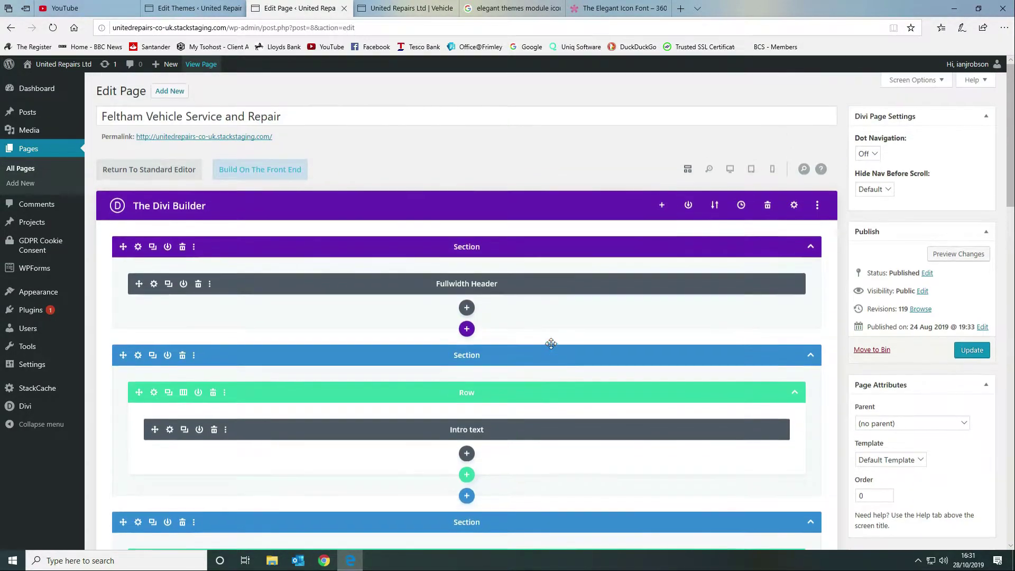
scroll(551, 342, "down", 7)
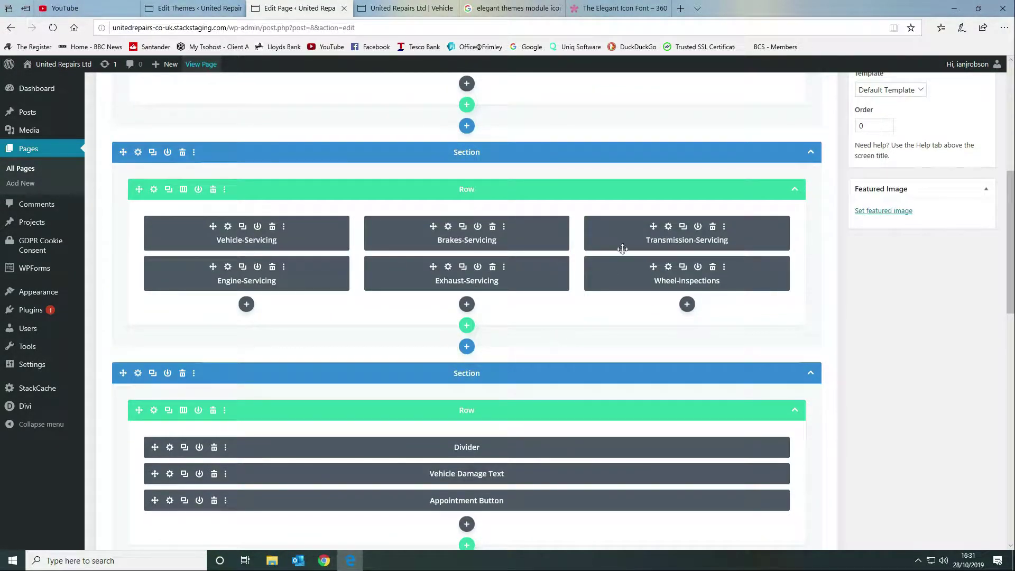
scroll(477, 287, "down", 8)
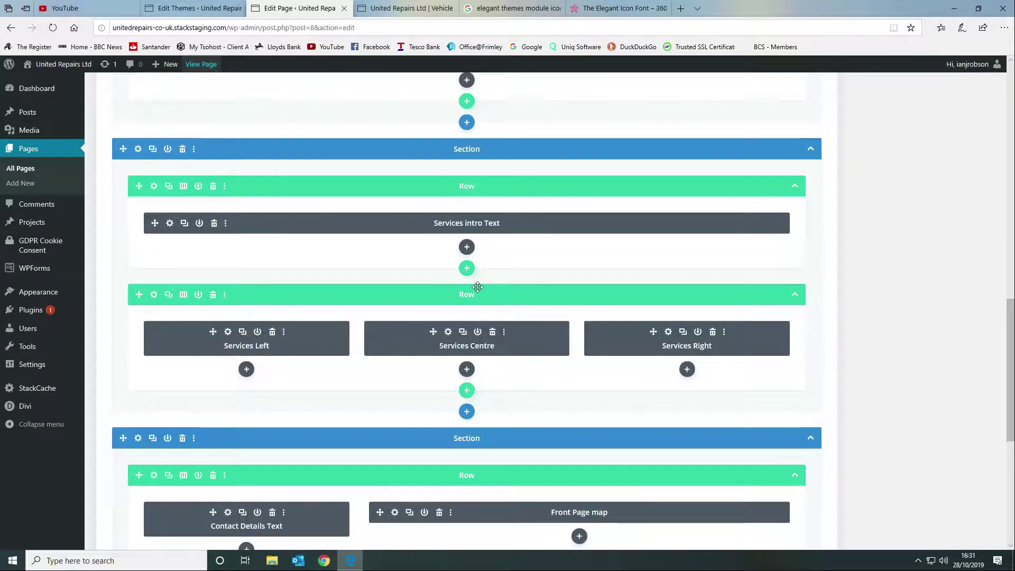
scroll(478, 287, "up", 1)
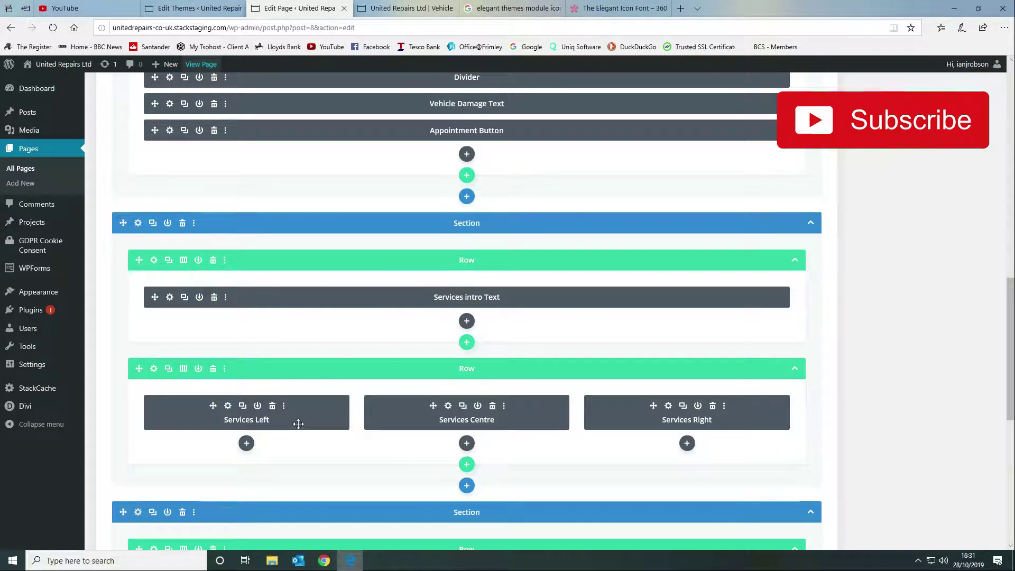
left_click(228, 405)
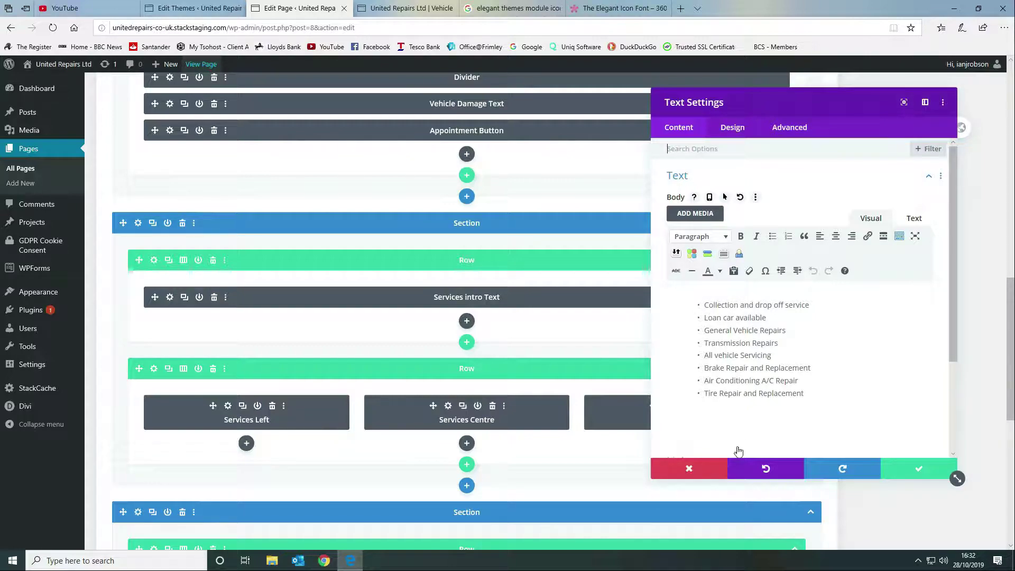
left_click(697, 469)
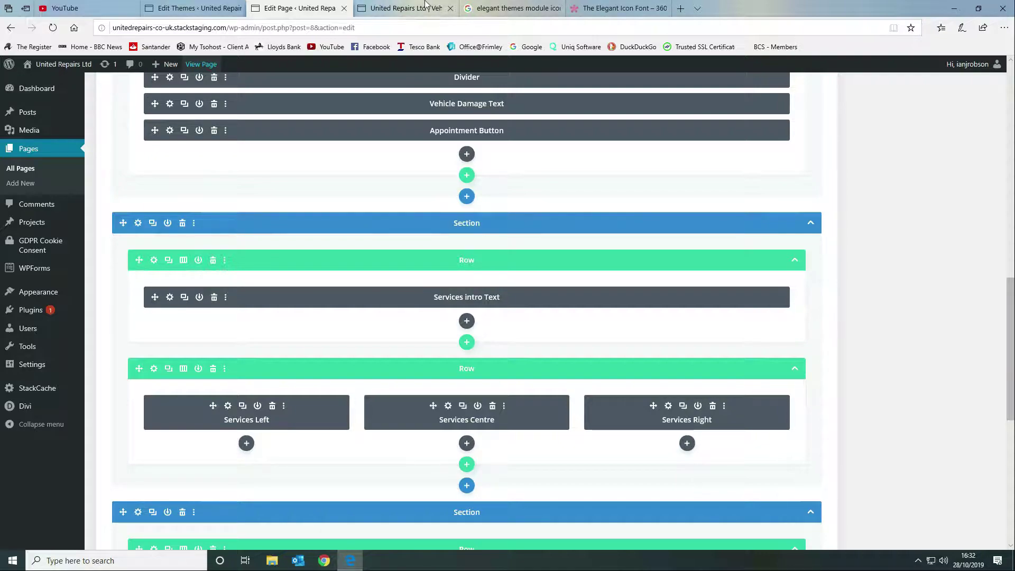
left_click(404, 8)
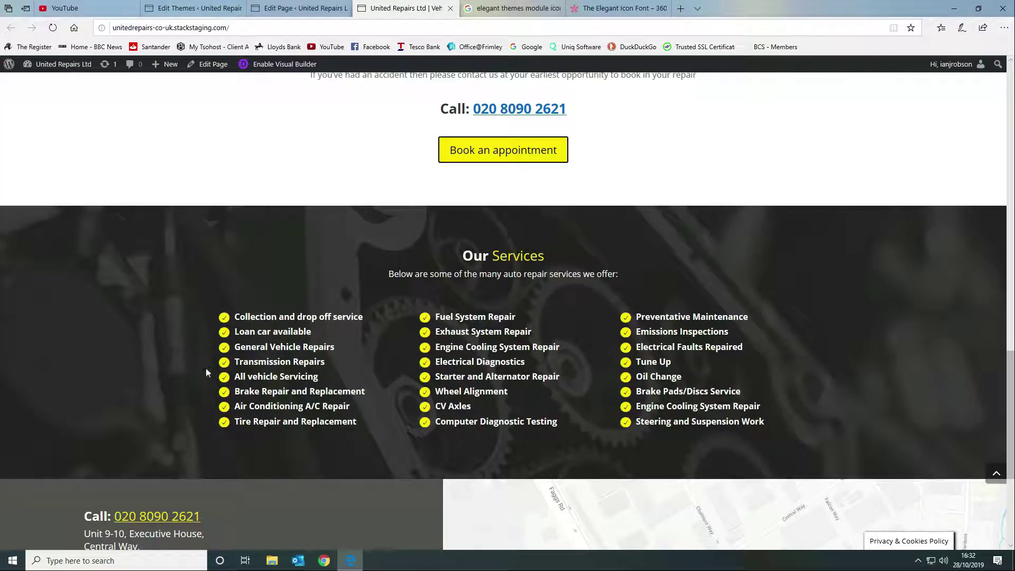
scroll(205, 366, "down", 2)
scroll(205, 366, "up", 2)
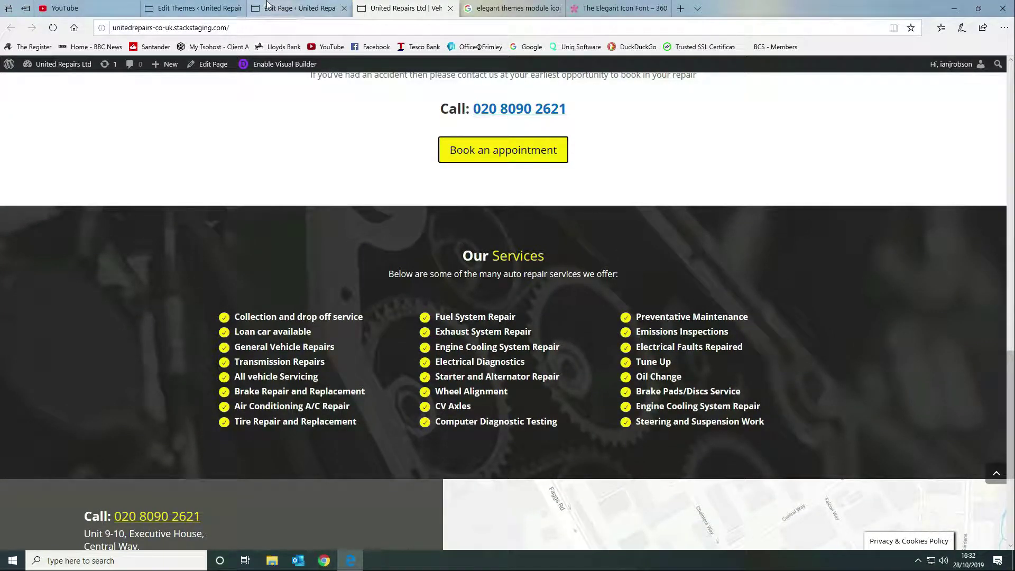
mouse_move(268, 4)
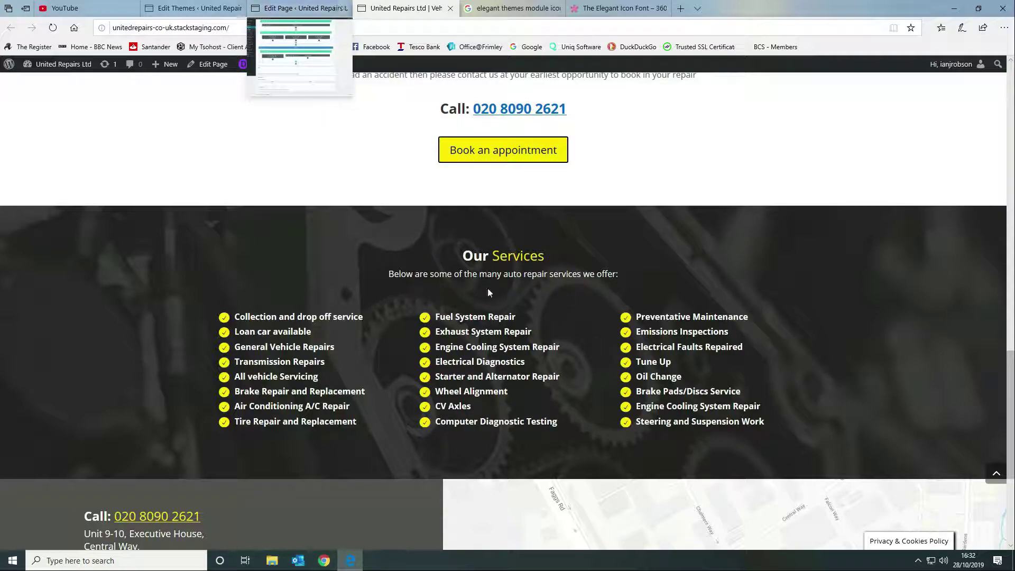
left_click_drag(394, 255, 637, 276)
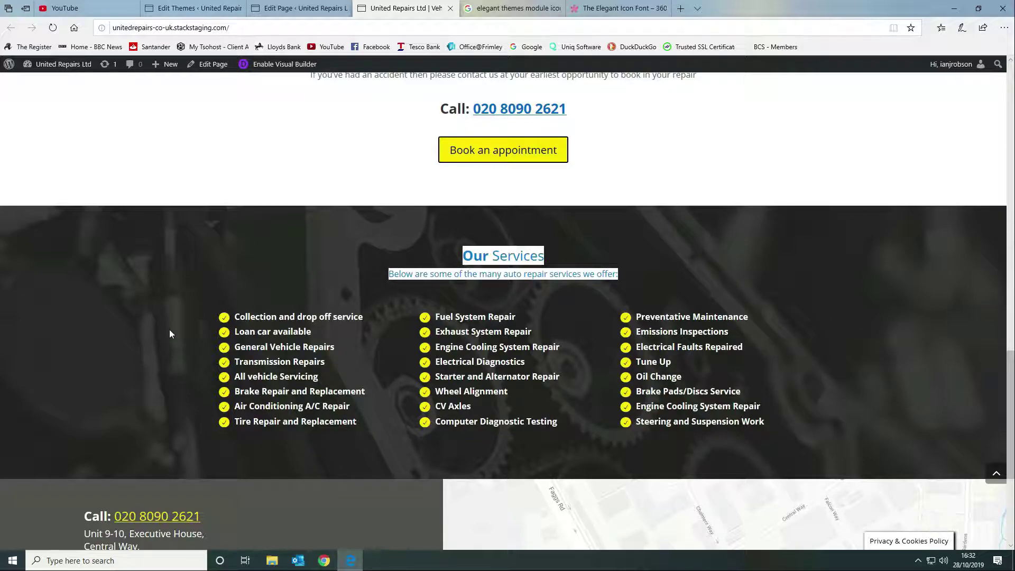
left_click_drag(183, 319, 683, 358)
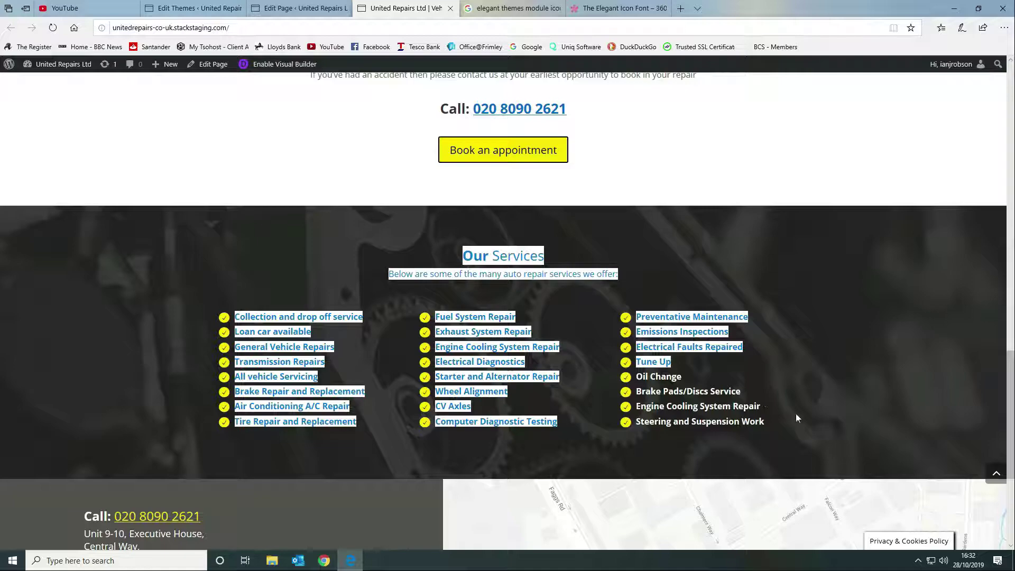
left_click_drag(795, 413, 435, 450)
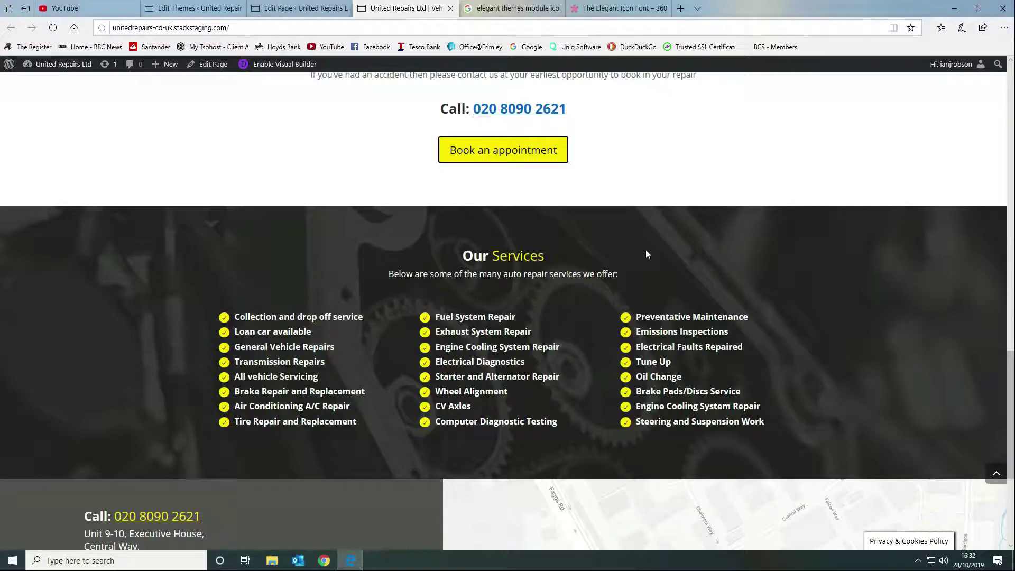
left_click(299, 8)
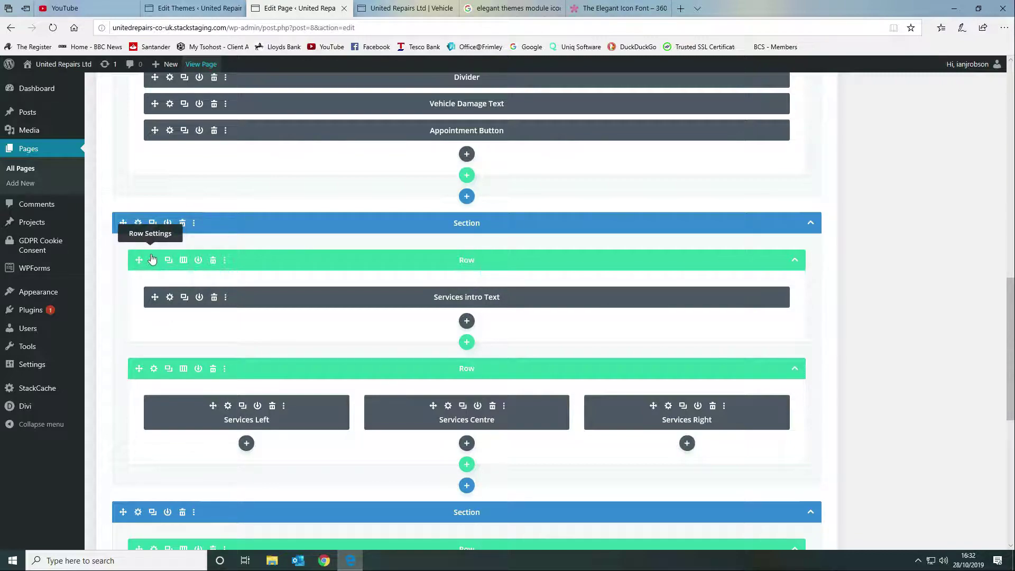
left_click(138, 224)
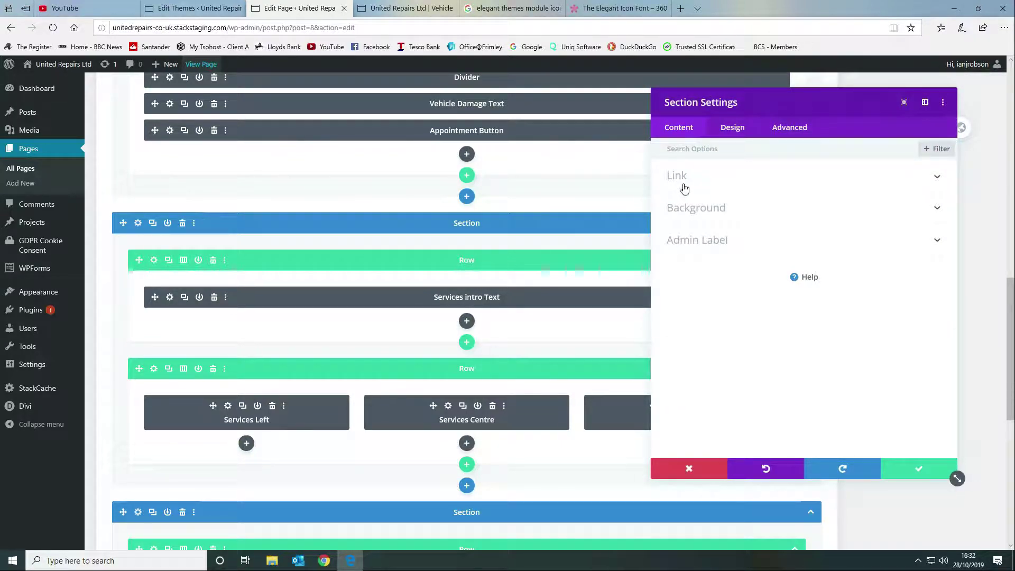
left_click(699, 215)
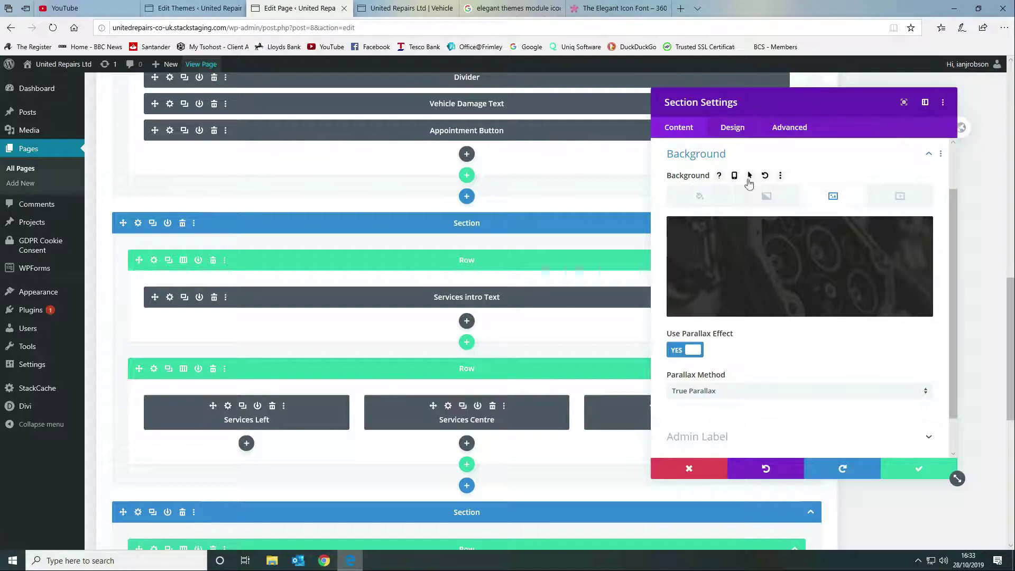
mouse_move(821, 272)
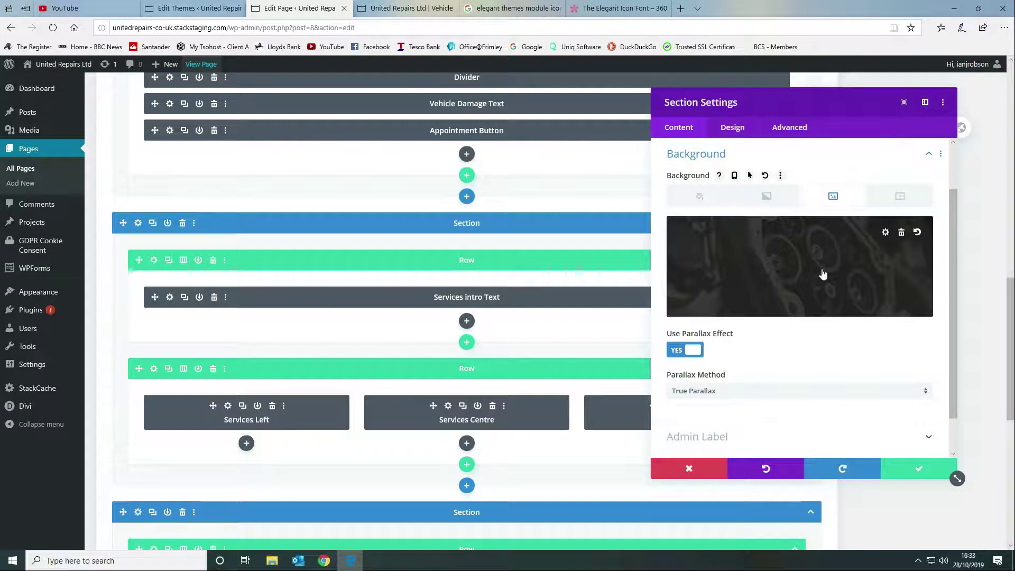
left_click(730, 393)
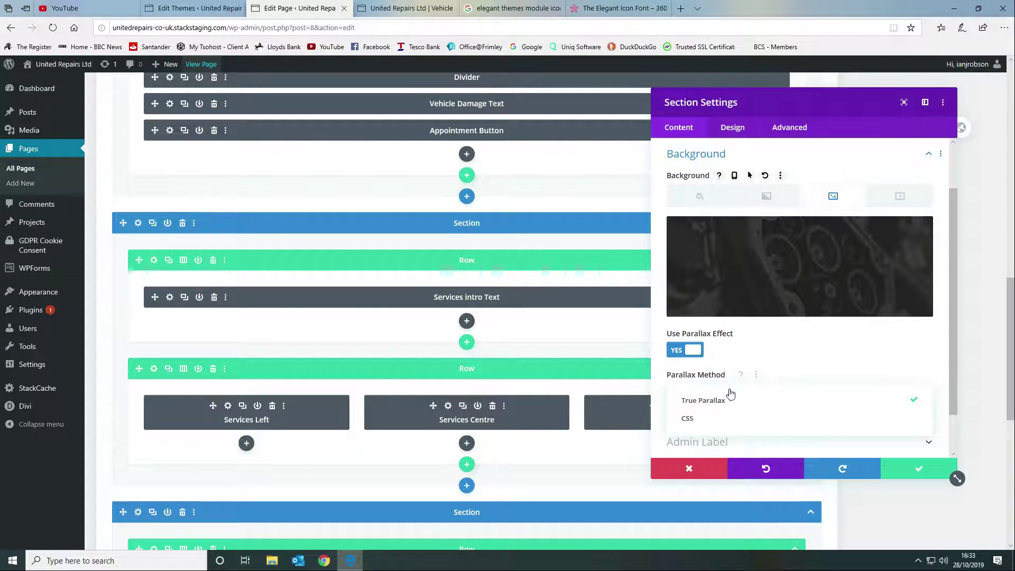
left_click(759, 406)
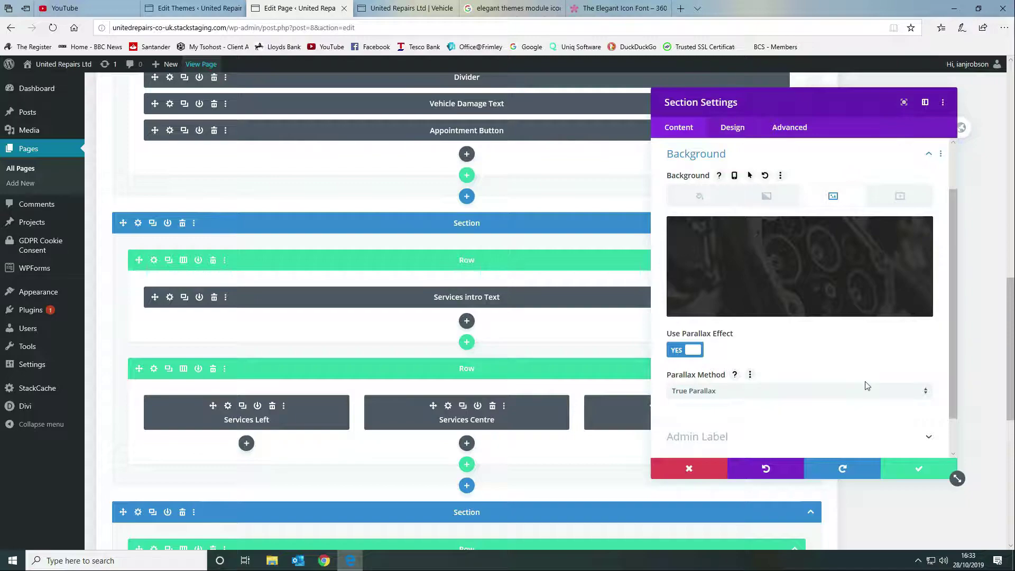
left_click(910, 472)
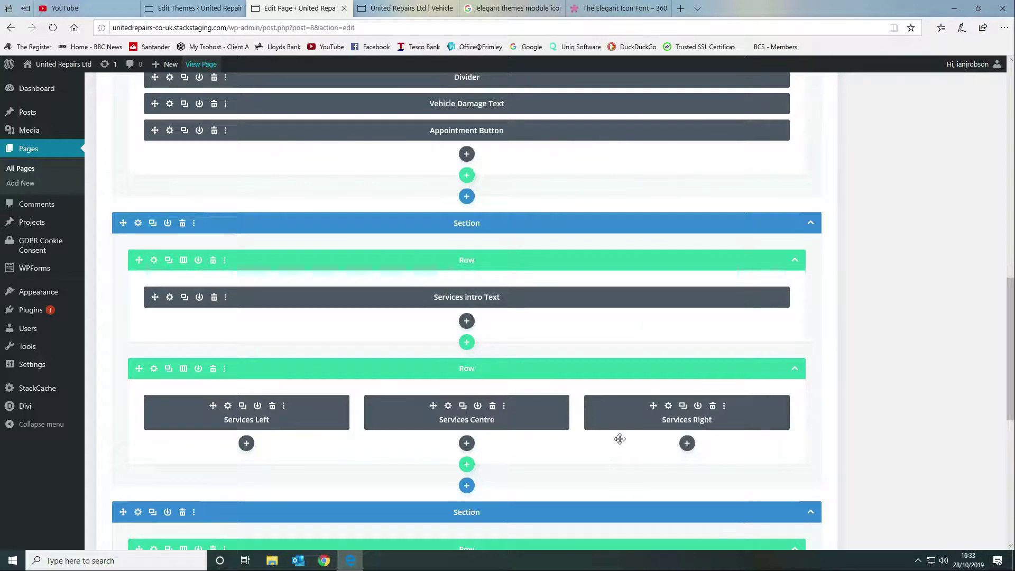
left_click(415, 9)
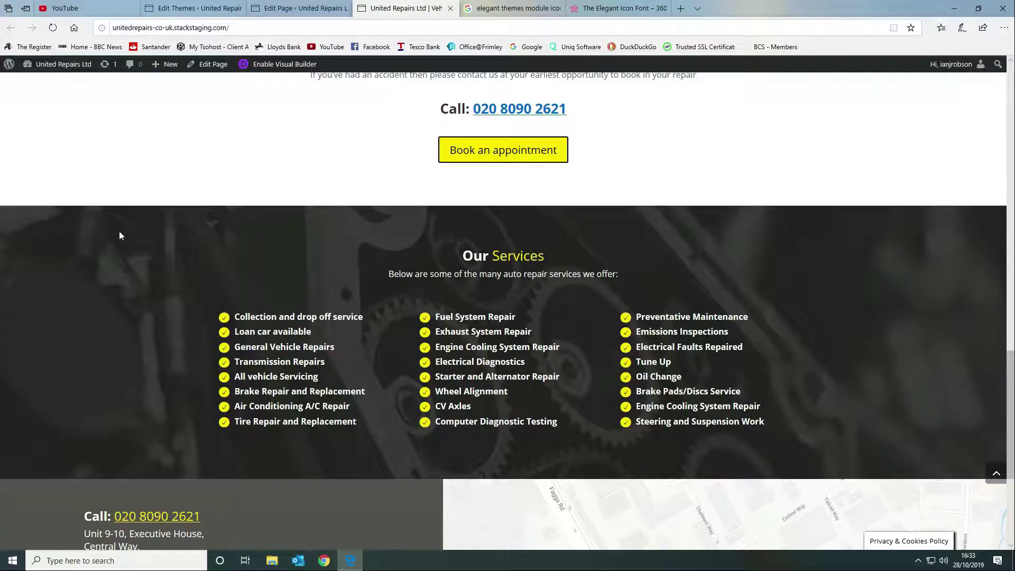
scroll(188, 272, "down", 3)
scroll(189, 272, "up", 3)
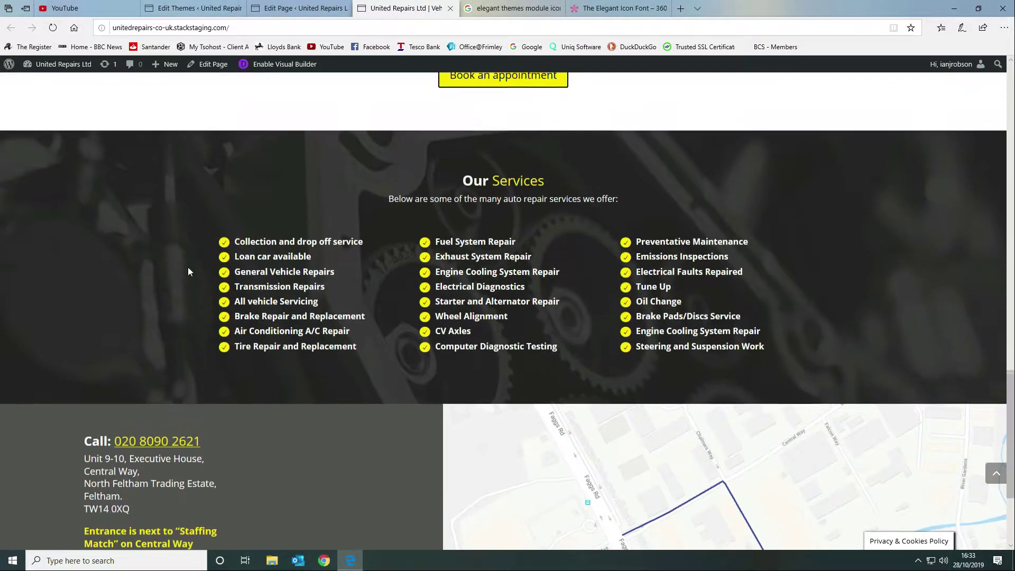
scroll(188, 271, "down", 3)
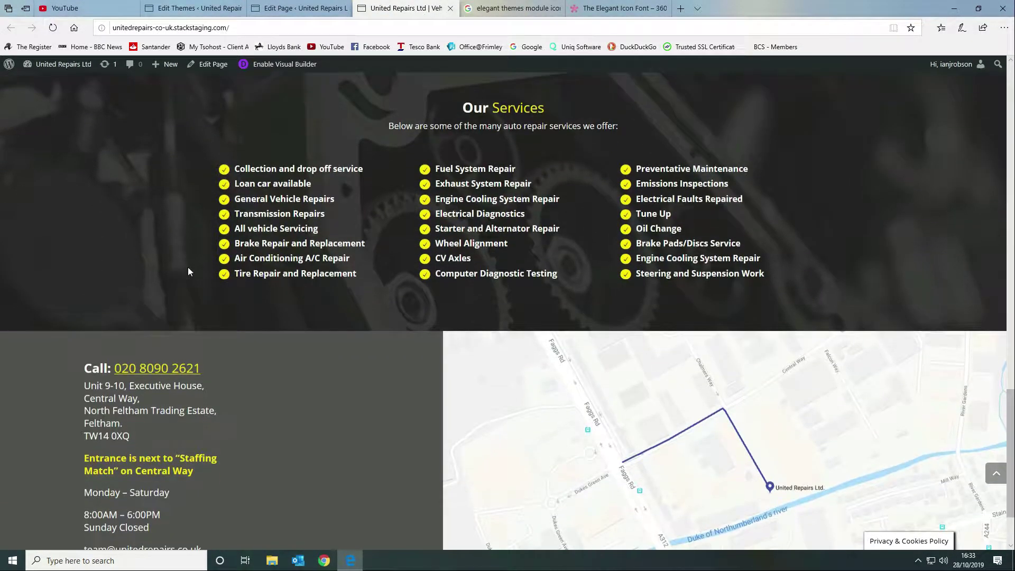
scroll(188, 271, "up", 4)
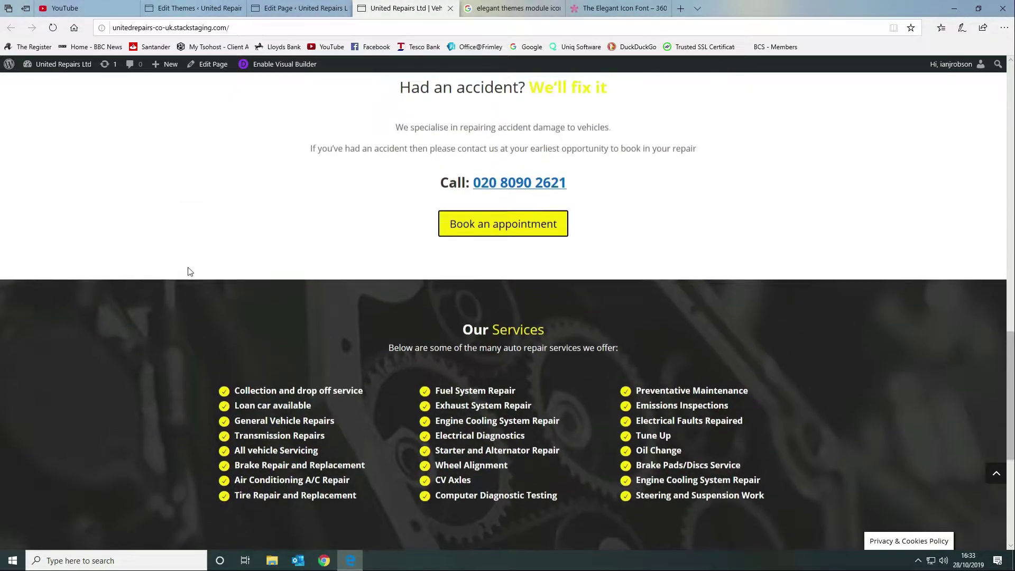
scroll(189, 270, "down", 1)
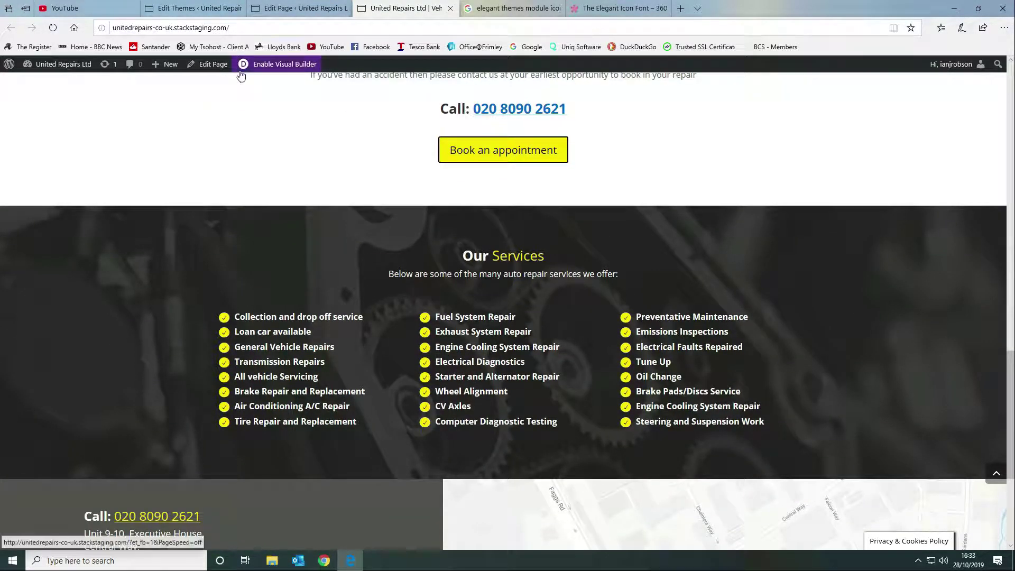
left_click(311, 12)
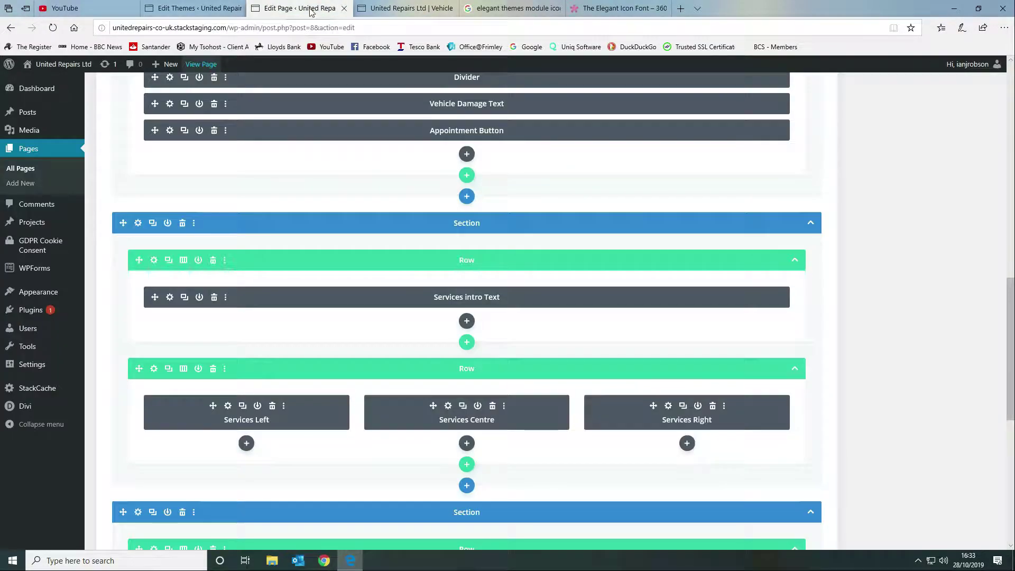
Confirm the Services Left module's CSS class is tick-bullets, closing its settings unchanged
left_click(229, 408)
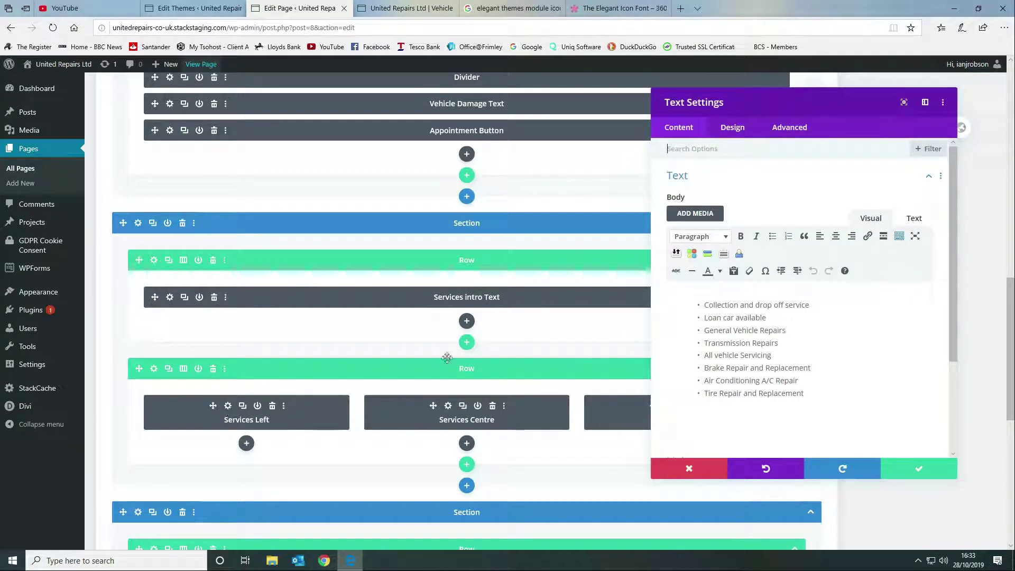
left_click(794, 129)
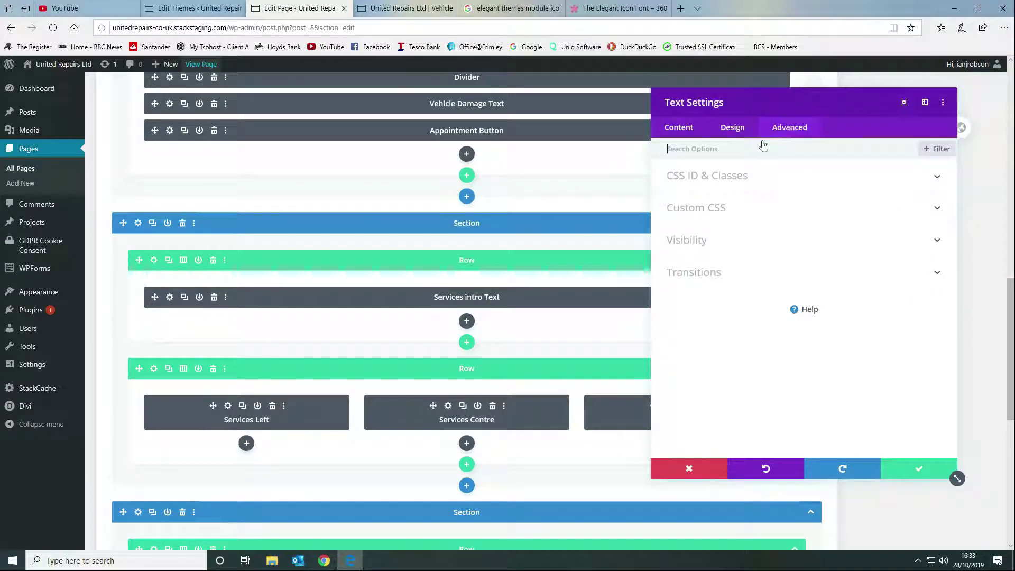
left_click(737, 181)
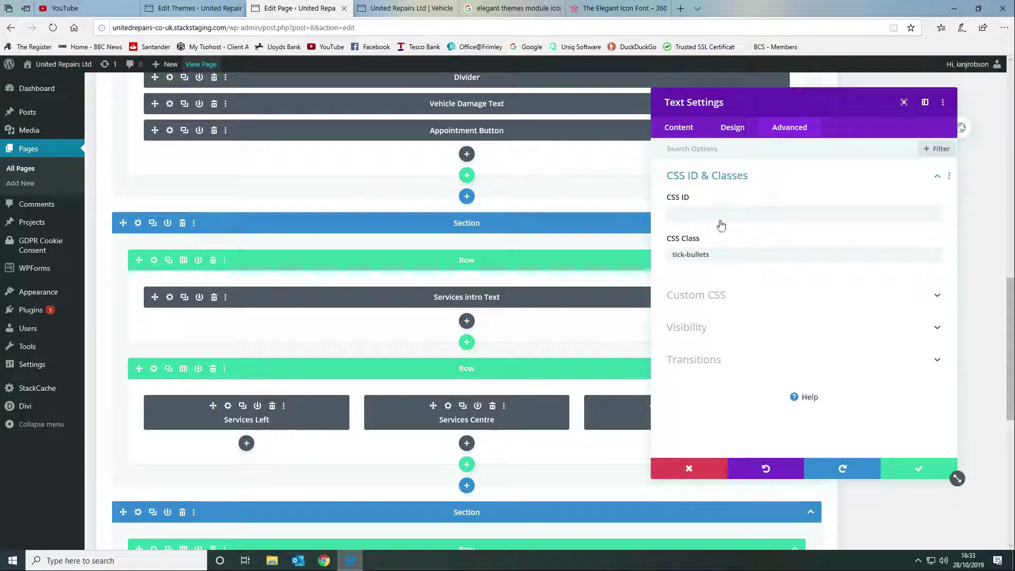
left_click(719, 257)
key("ctrl+a")
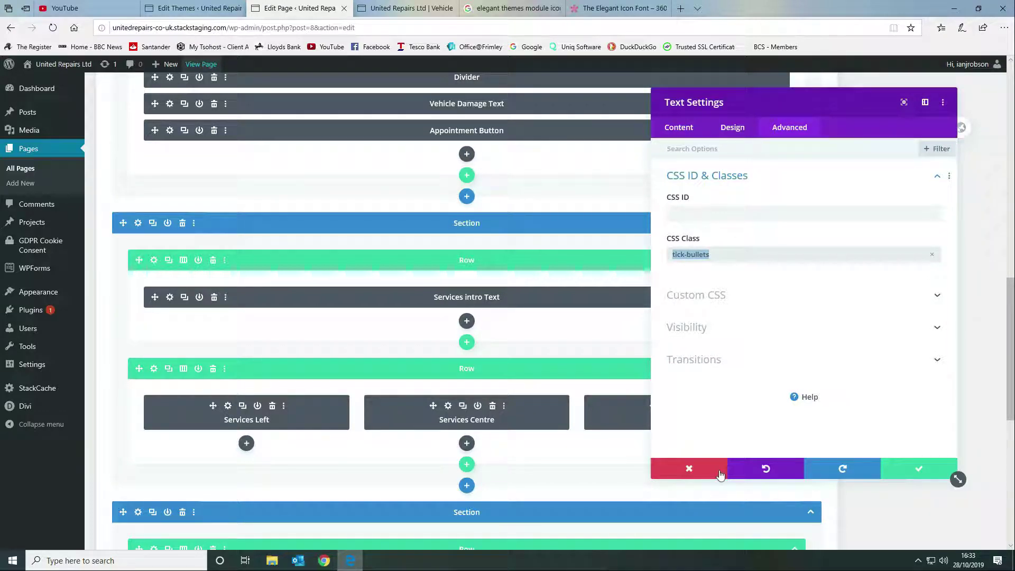
left_click(689, 469)
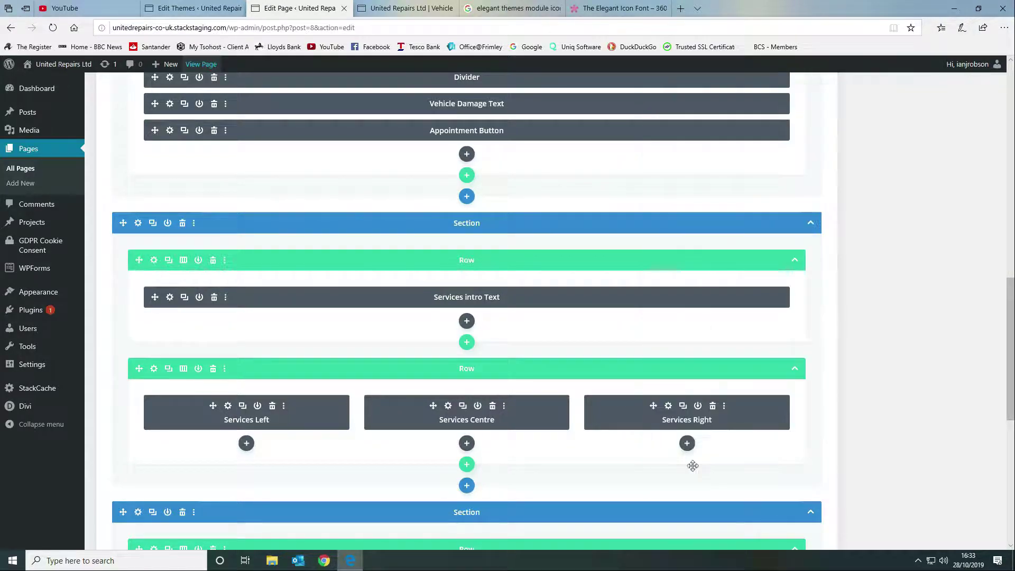
Check that Services Centre's CSS class is tick-bullets, then close its settings
left_click(449, 409)
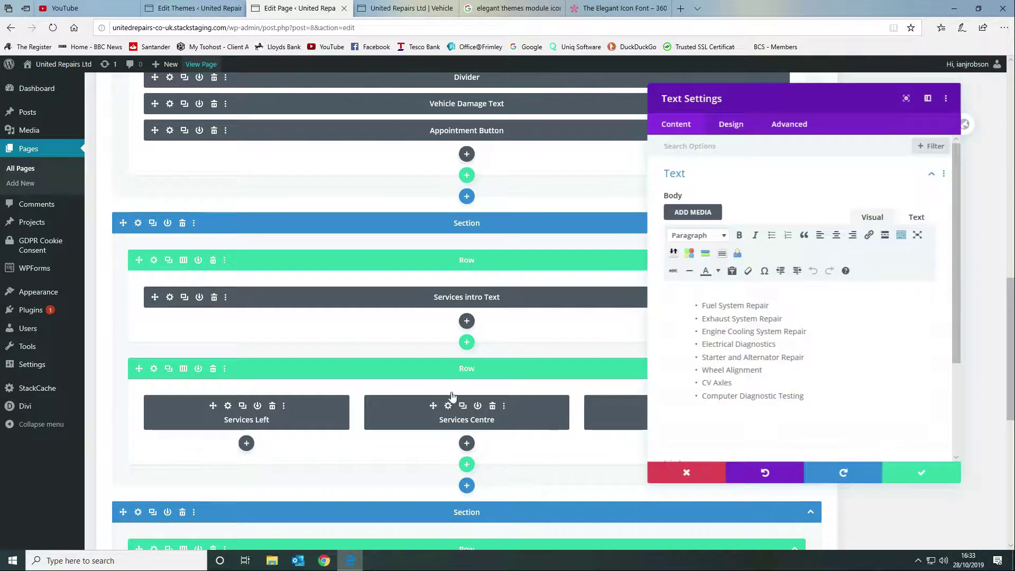
left_click(814, 128)
left_click(740, 179)
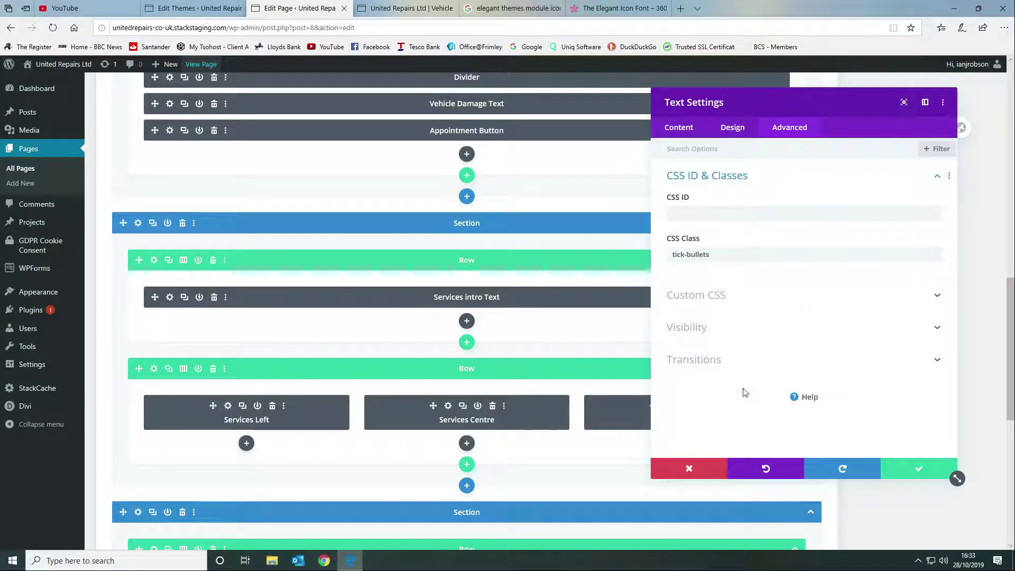
left_click(685, 468)
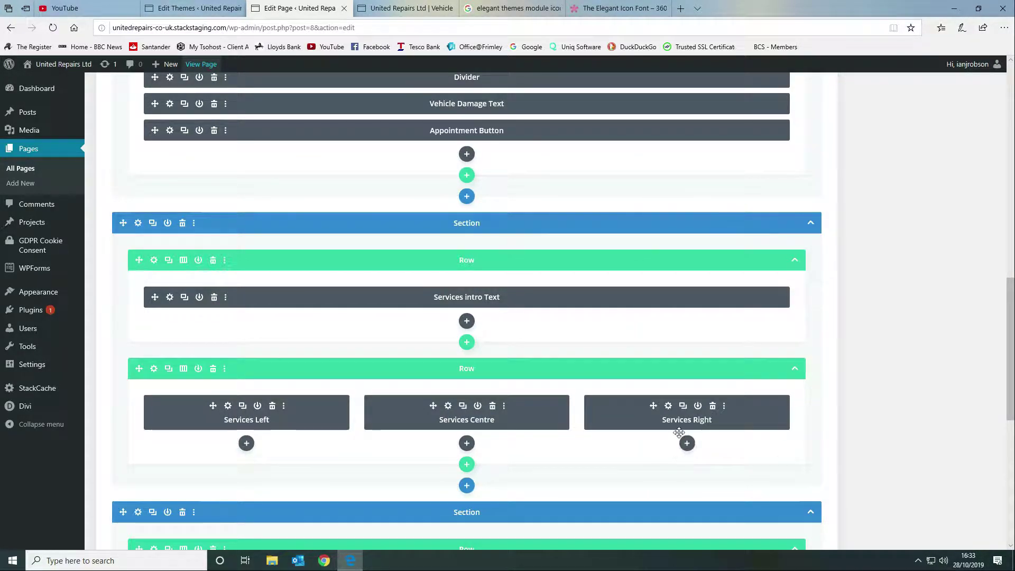
Check Services Right's tick-bullets CSS class and its list content, closing its settings unchanged
left_click(668, 406)
left_click(793, 125)
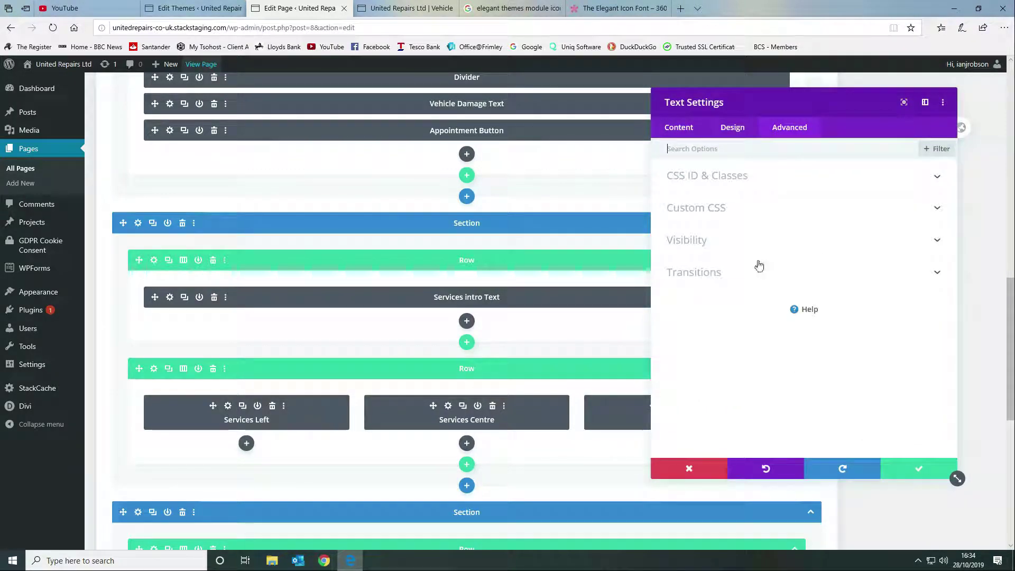
left_click(719, 178)
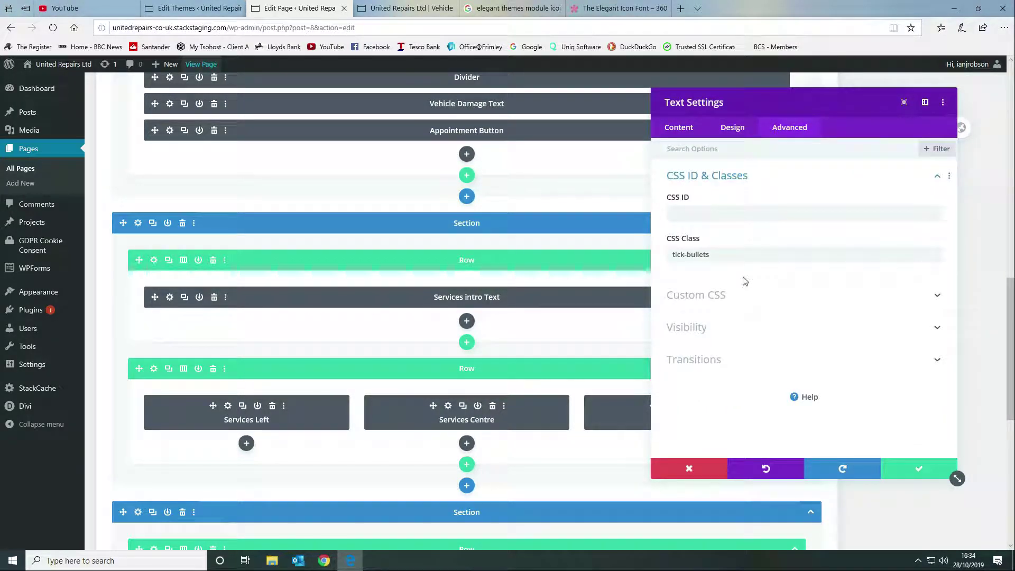
left_click(705, 471)
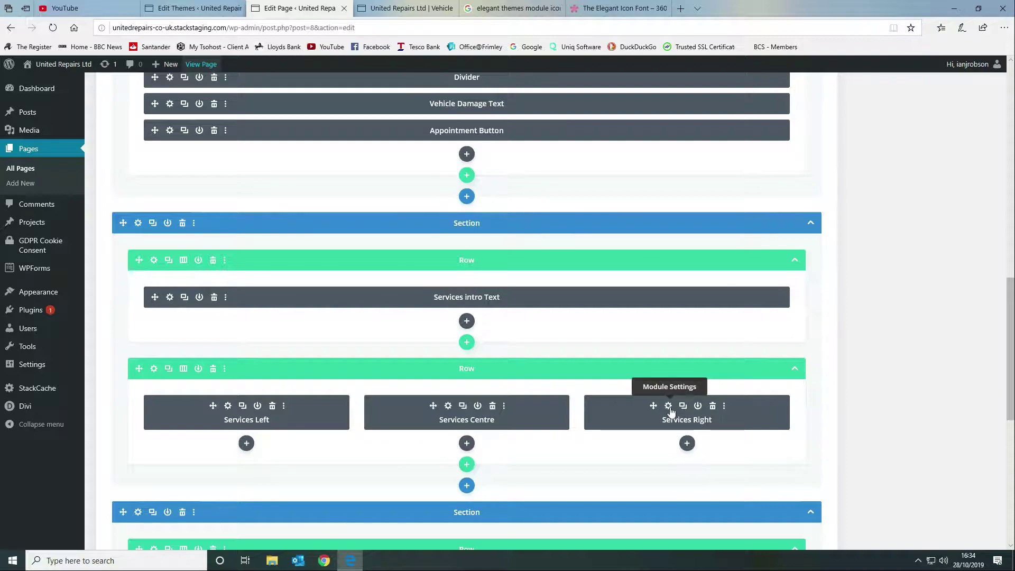
left_click(668, 405)
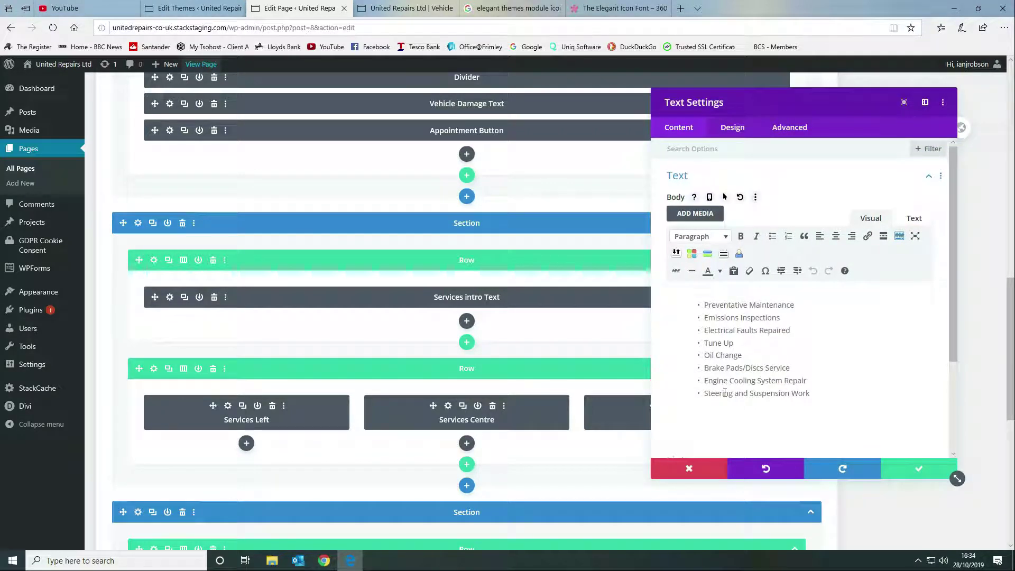
left_click(688, 468)
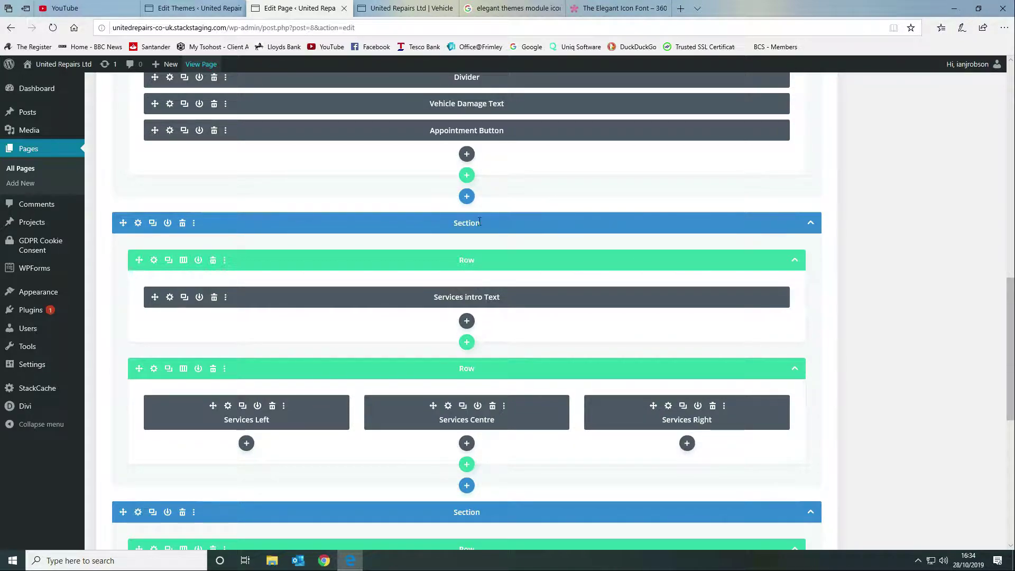
Switch to the live United Repairs Ltd site showing the yellow tick-bulleted service lists
mouse_move(419, 5)
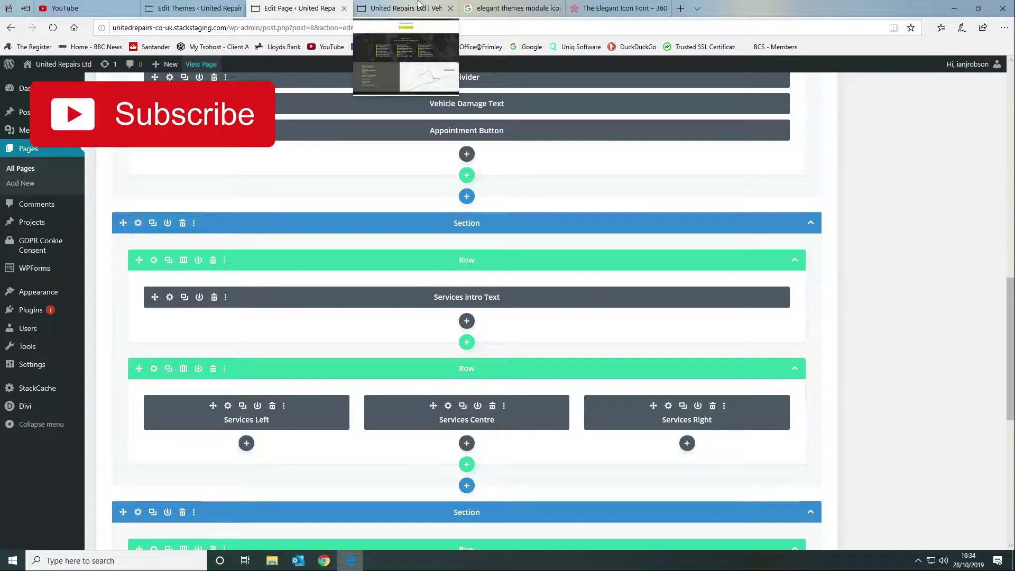
left_click(420, 7)
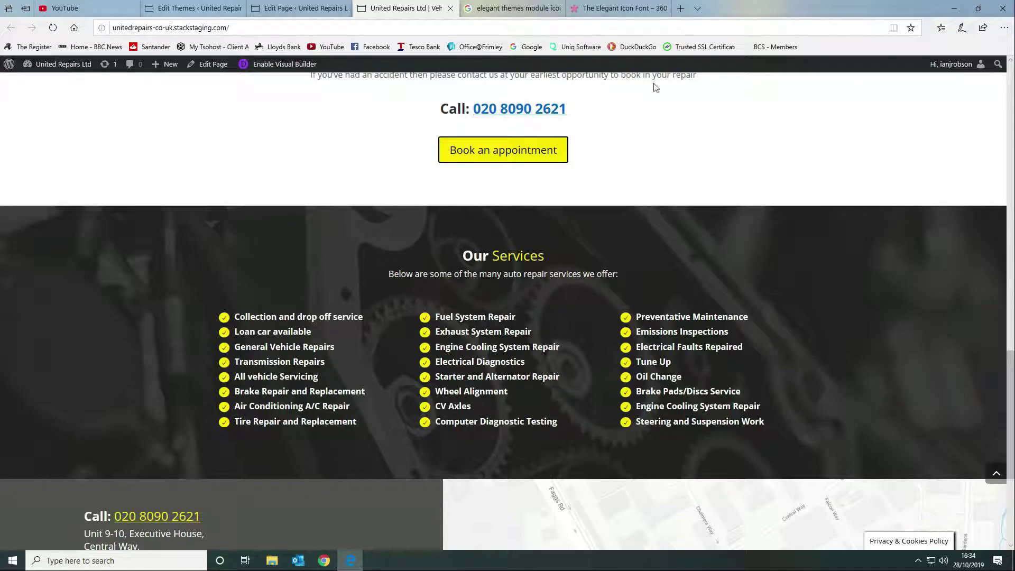
Switch to the Elegant Icon Font reference page and select its web address
left_click(619, 10)
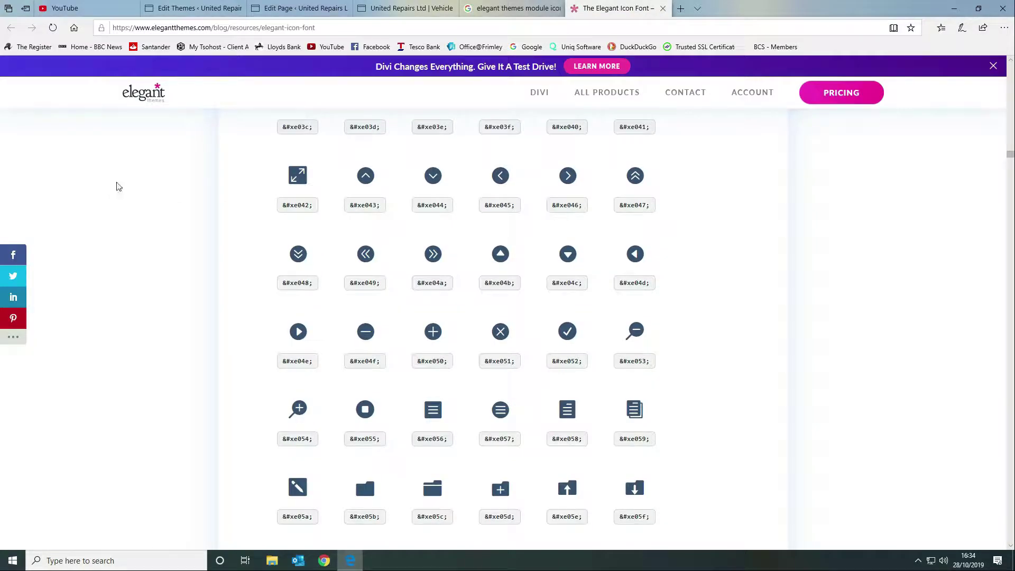
scroll(111, 186, "up", 4)
scroll(109, 186, "up", 10)
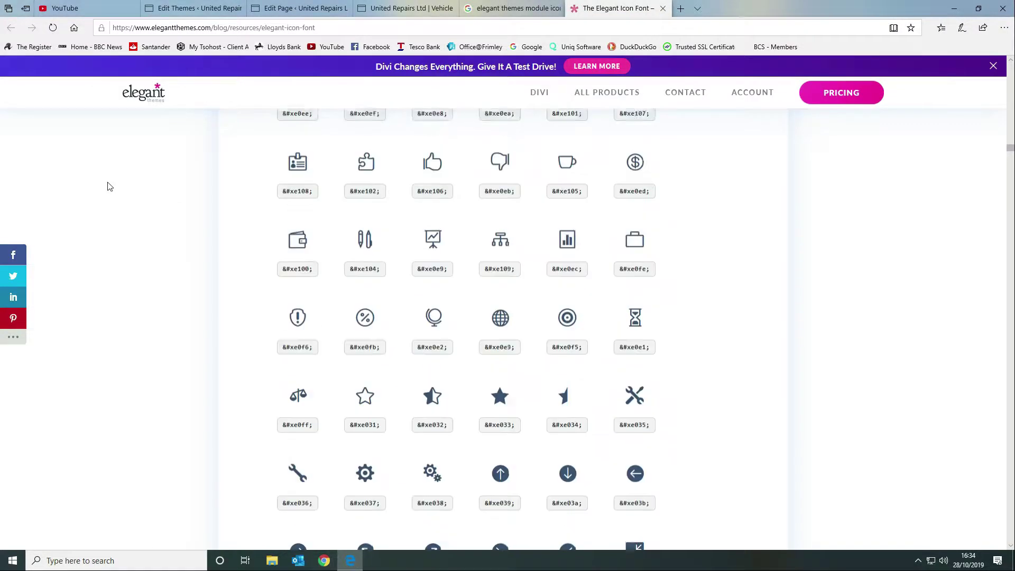
scroll(110, 186, "up", 15)
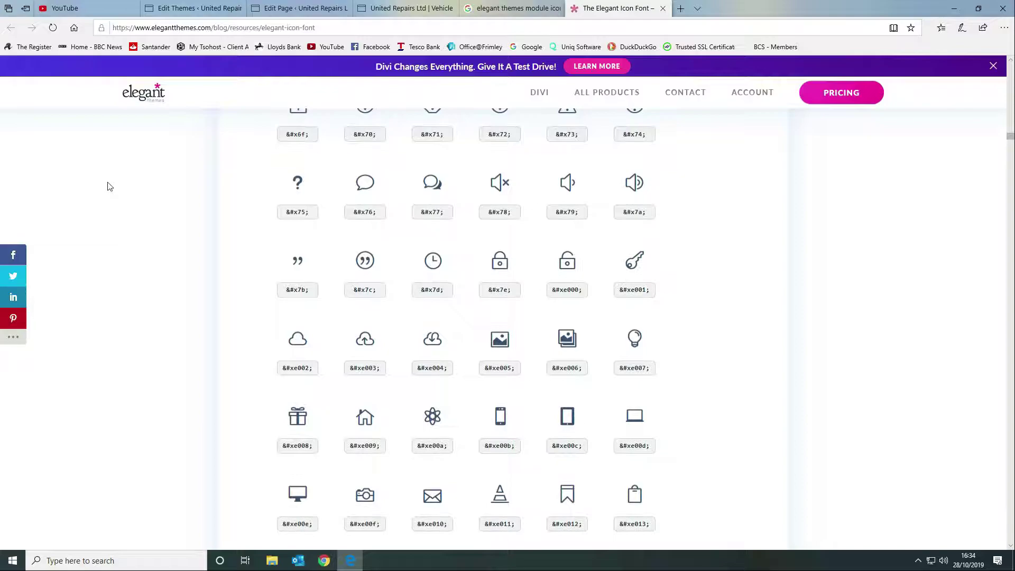
scroll(111, 182, "up", 6)
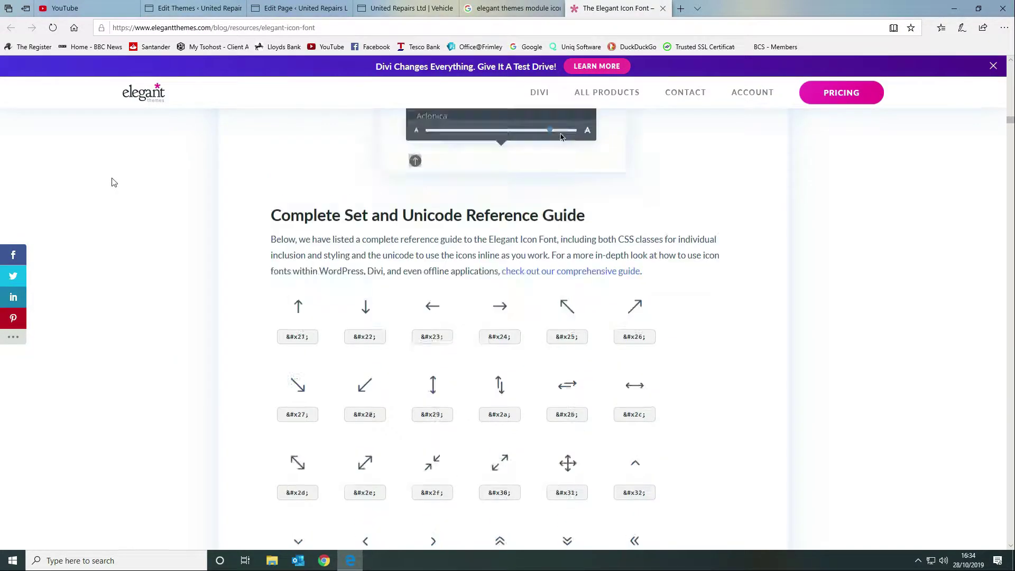
scroll(112, 182, "down", 7)
scroll(112, 182, "up", 4)
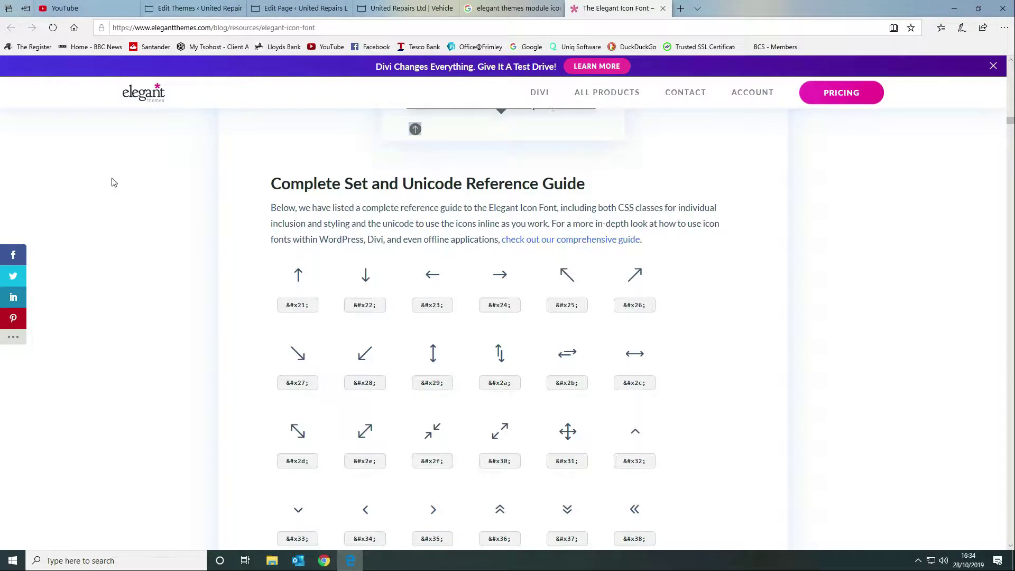
scroll(111, 179, "down", 7)
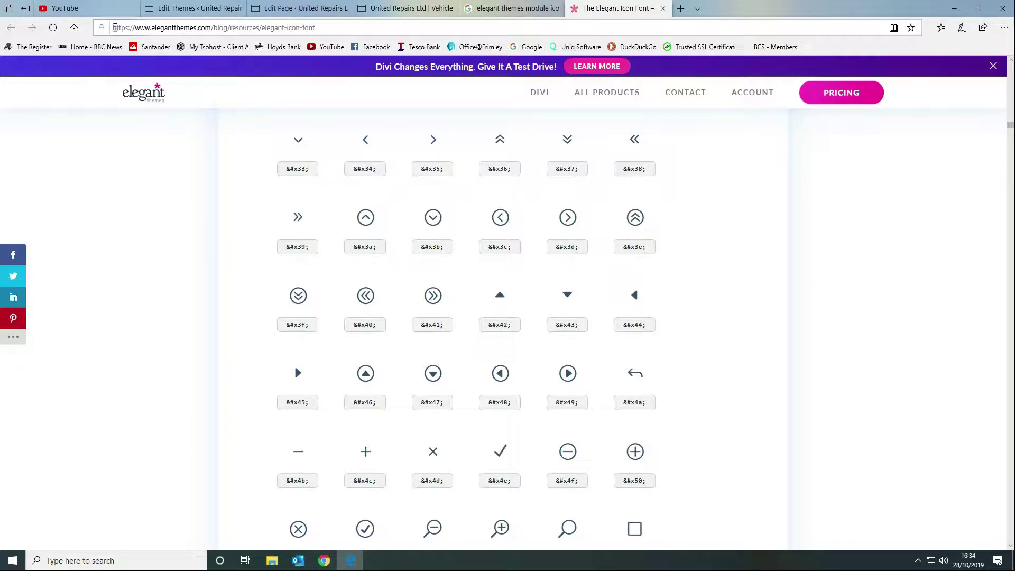
left_click_drag(114, 28, 339, 27)
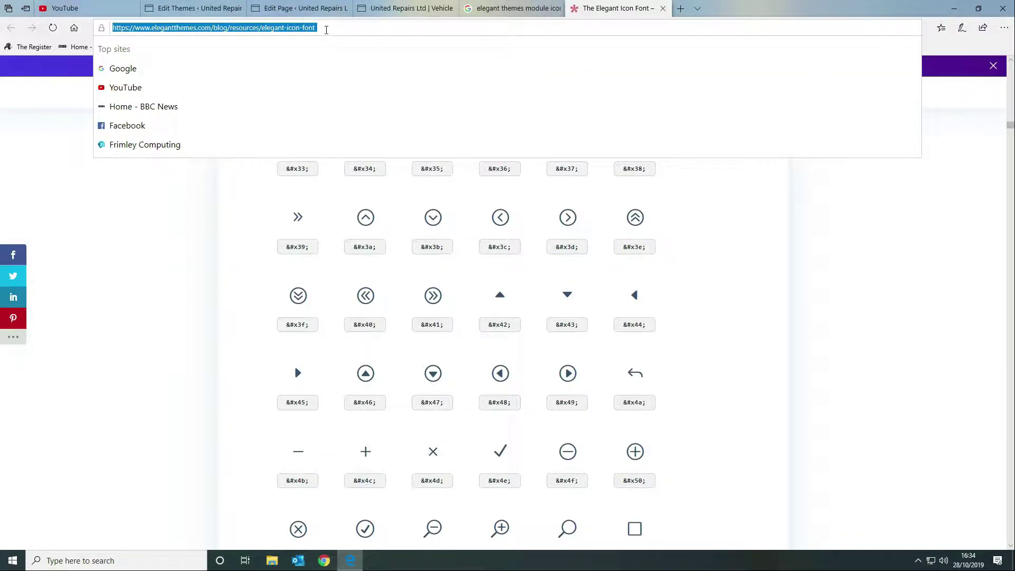
left_click(797, 271)
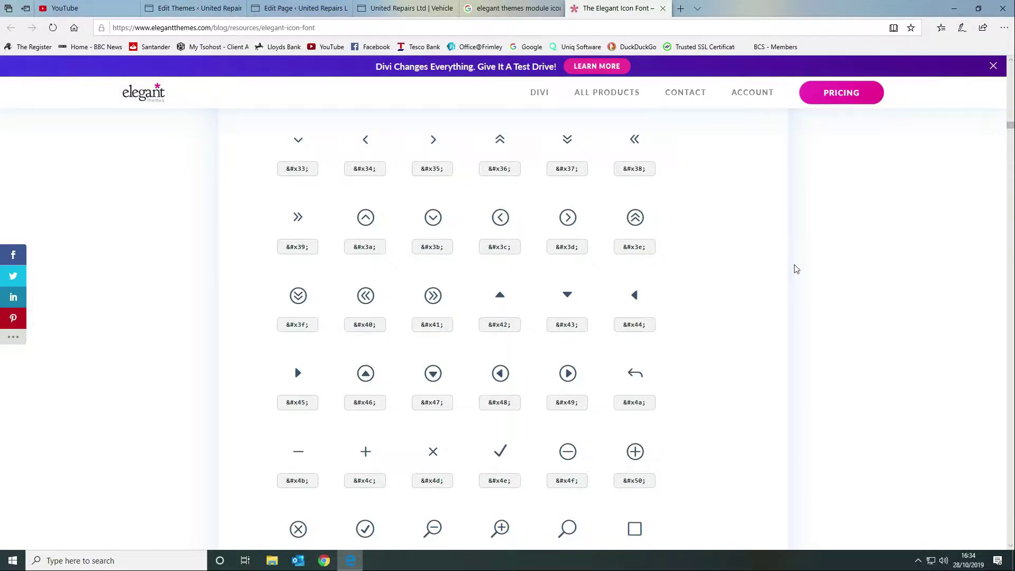
Scroll the icon grid to the filled tick-circle and select its code &#xe052;
scroll(794, 264, "up", 5)
scroll(794, 264, "down", 7)
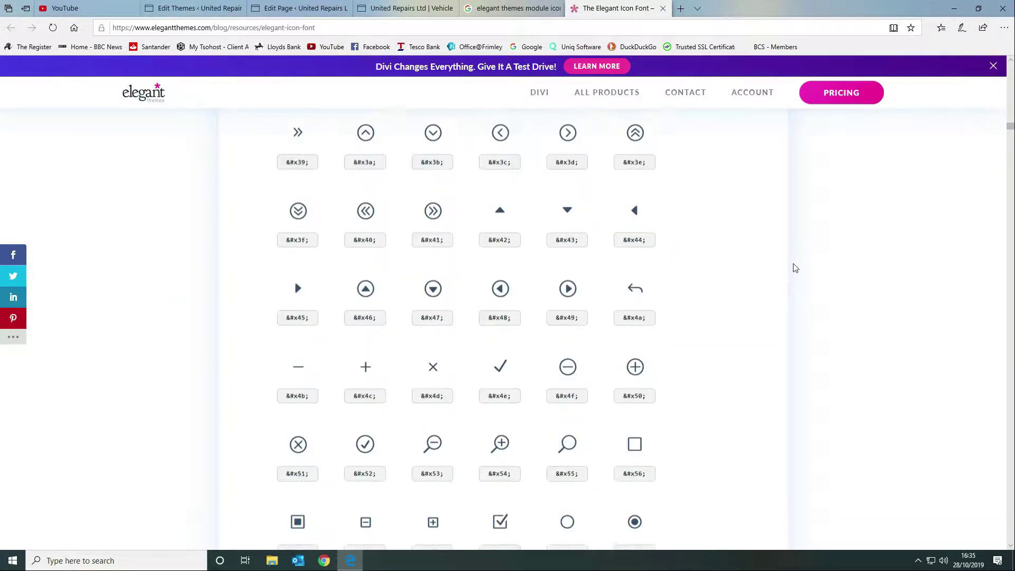
scroll(793, 265, "down", 12)
scroll(793, 264, "down", 8)
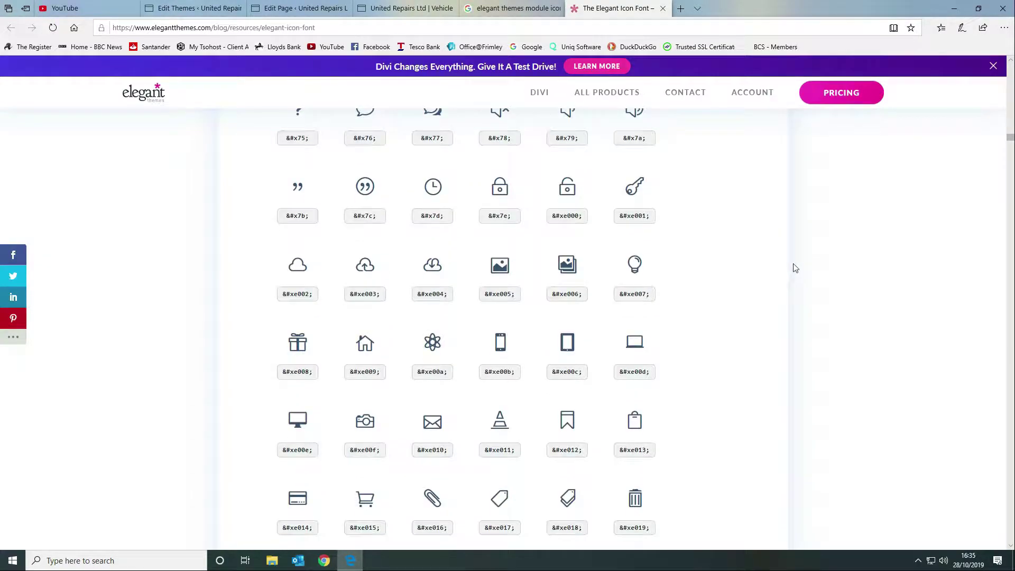
scroll(794, 266, "down", 15)
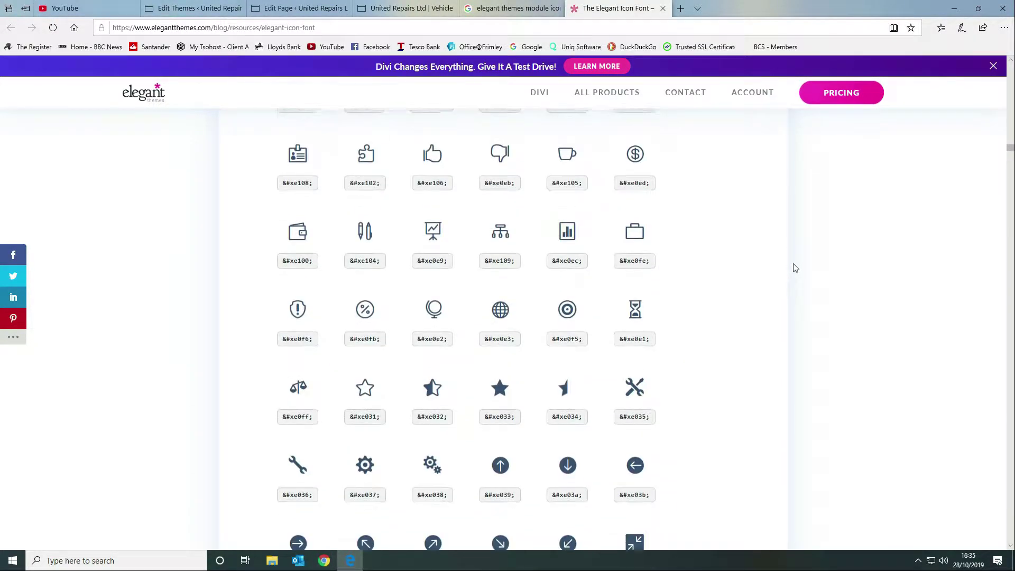
scroll(794, 266, "down", 5)
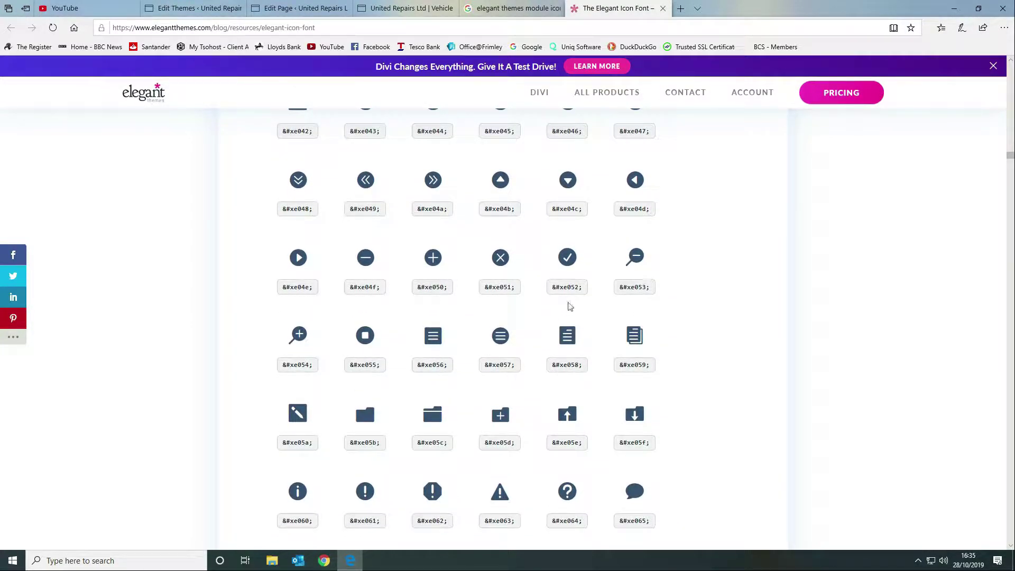
left_click_drag(553, 289, 569, 292)
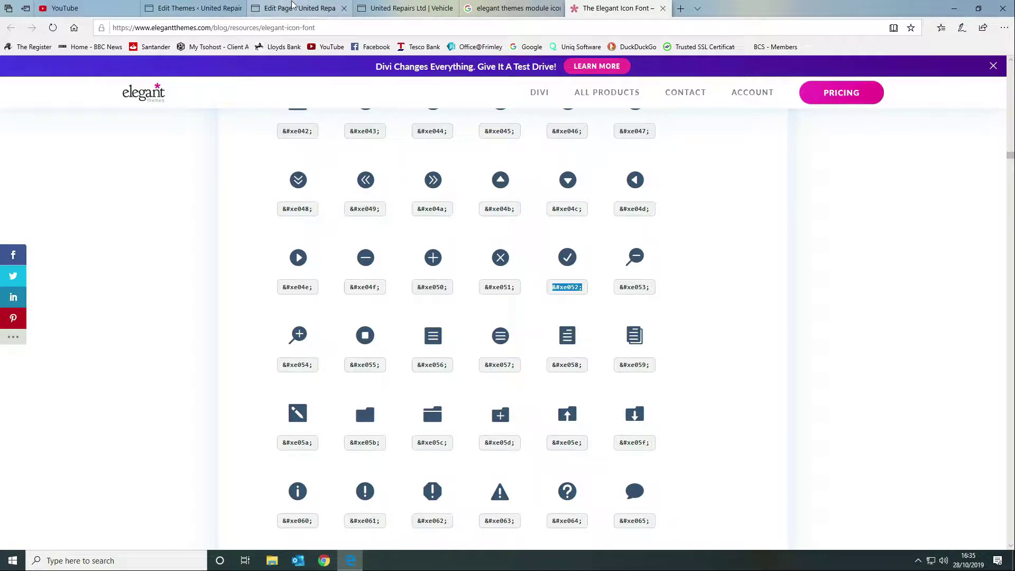
mouse_move(293, 4)
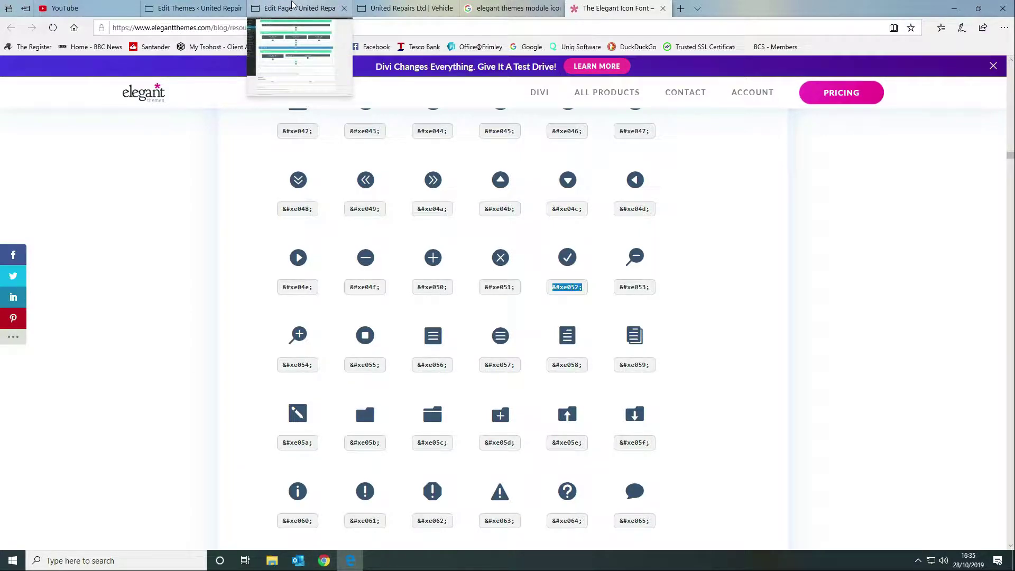
Review the bullet-icon CSS rules in the child theme's style.css
left_click(214, 7)
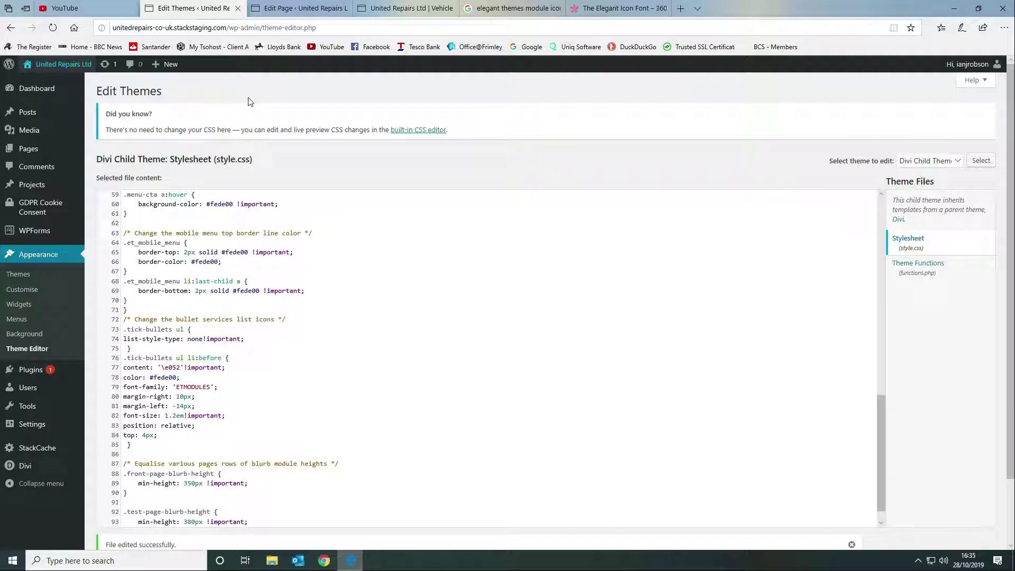
scroll(328, 243, "down", 1)
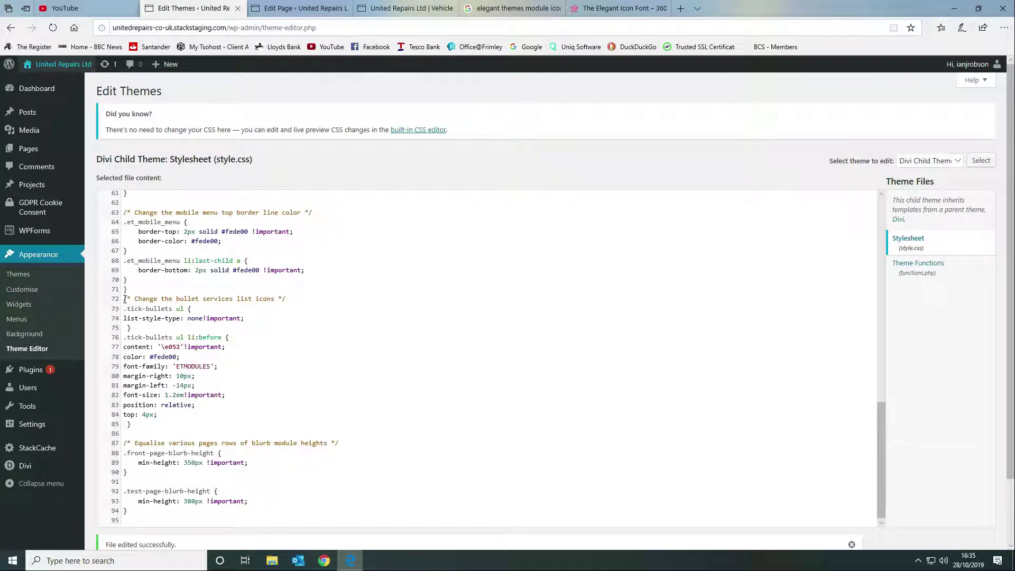
left_click_drag(125, 299, 303, 426)
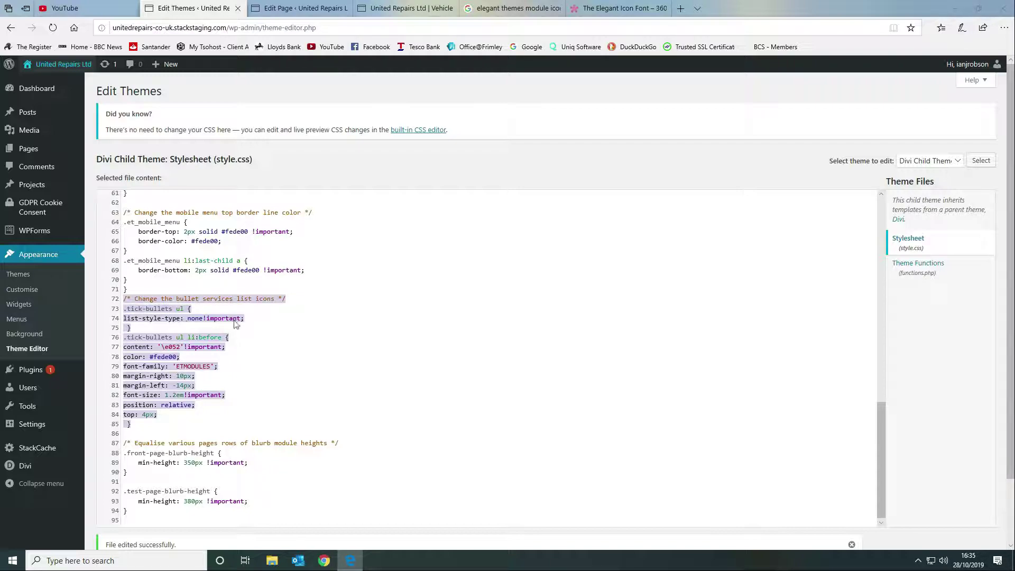
scroll(298, 332, "down", 2)
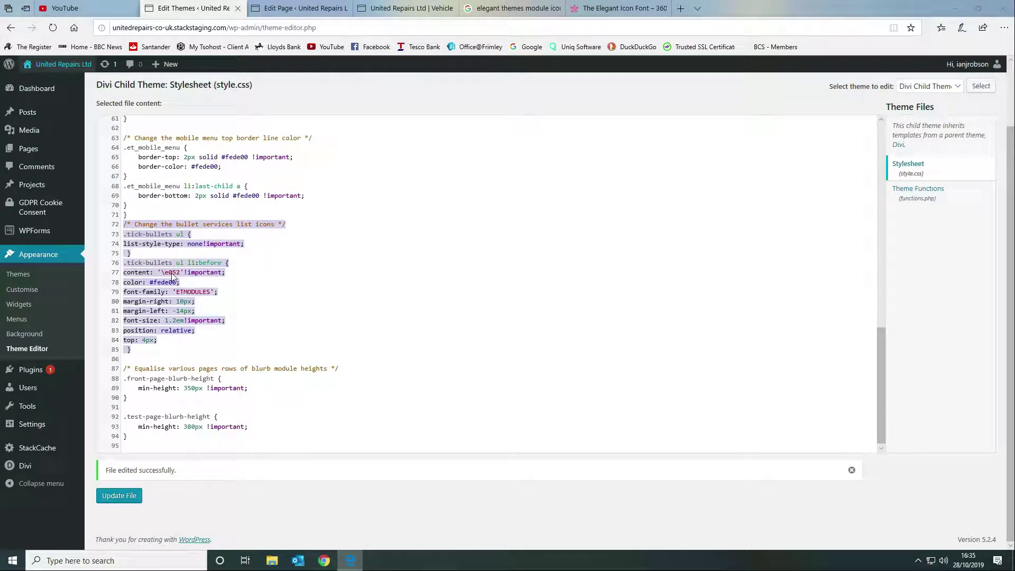
left_click(138, 273)
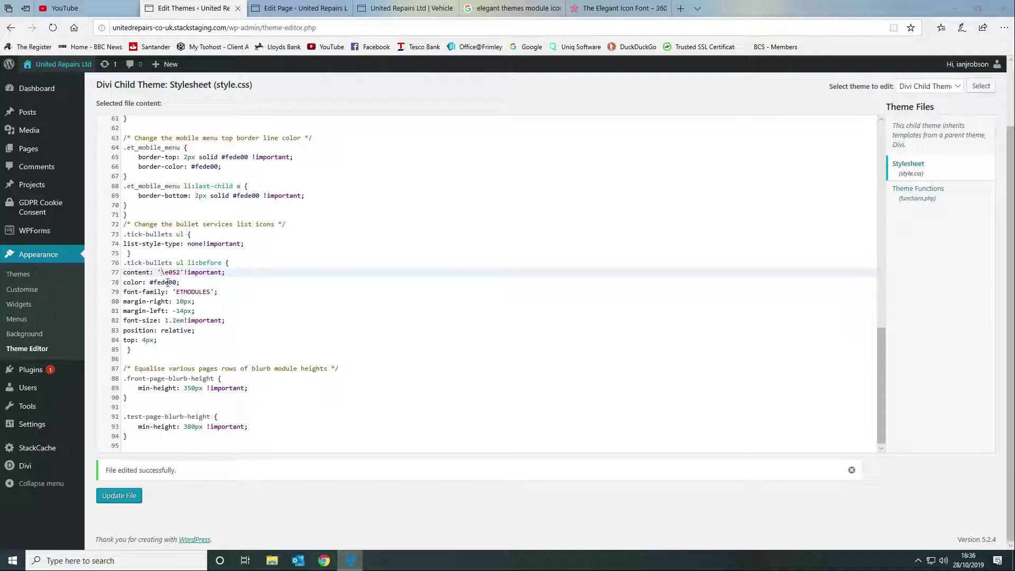
Copy the colour value #fede00 from line 78 and search it on Google
left_click(149, 284)
left_click_drag(149, 284, 178, 285)
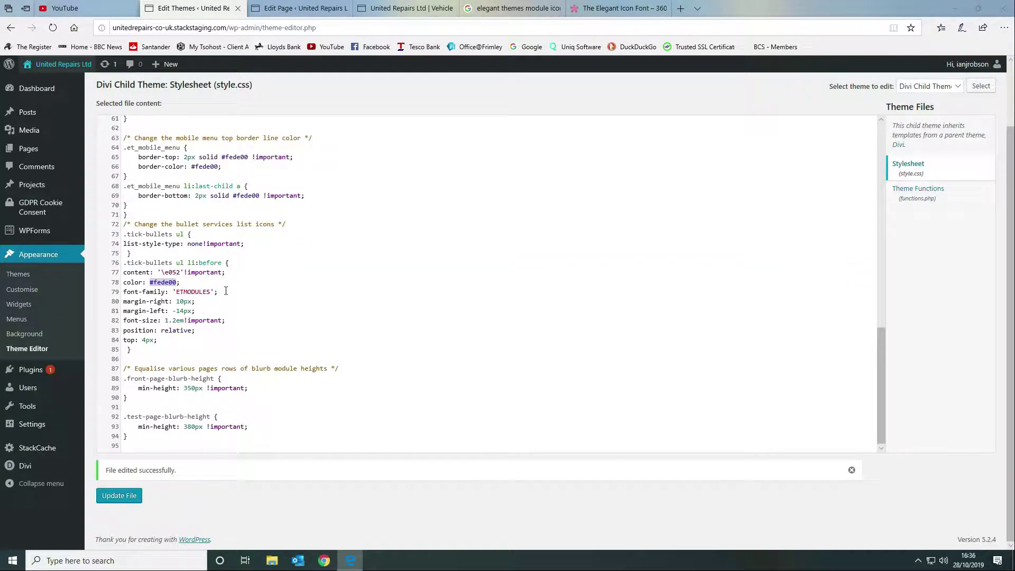
right_click(173, 285)
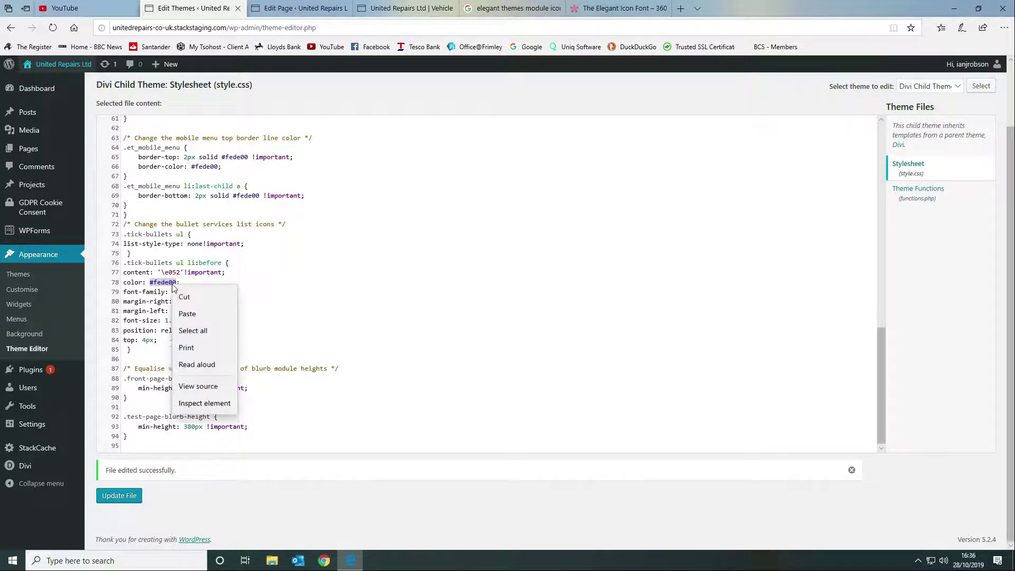
left_click(187, 295)
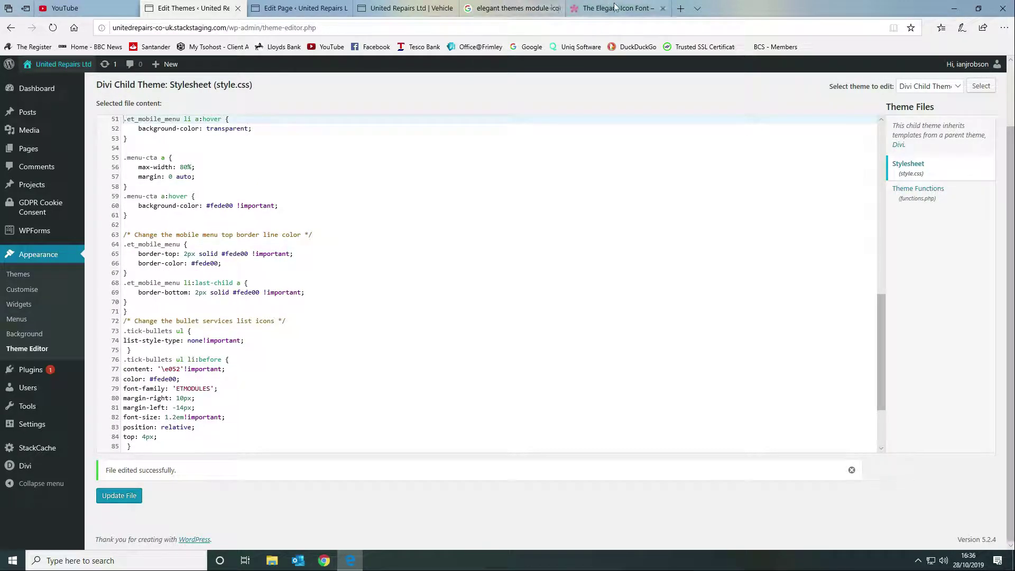
left_click(680, 9)
left_click(527, 46)
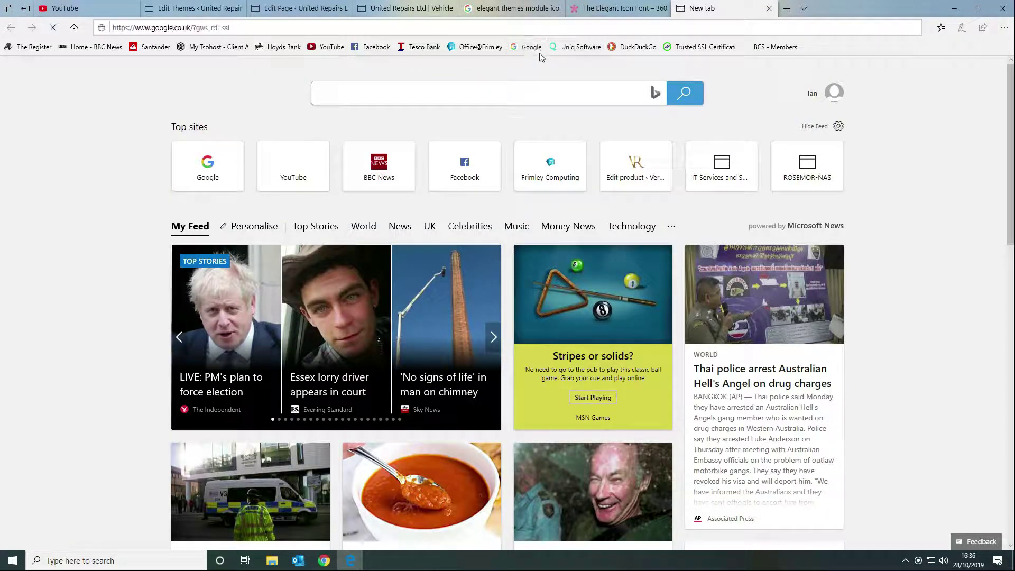
key("ctrl+v")
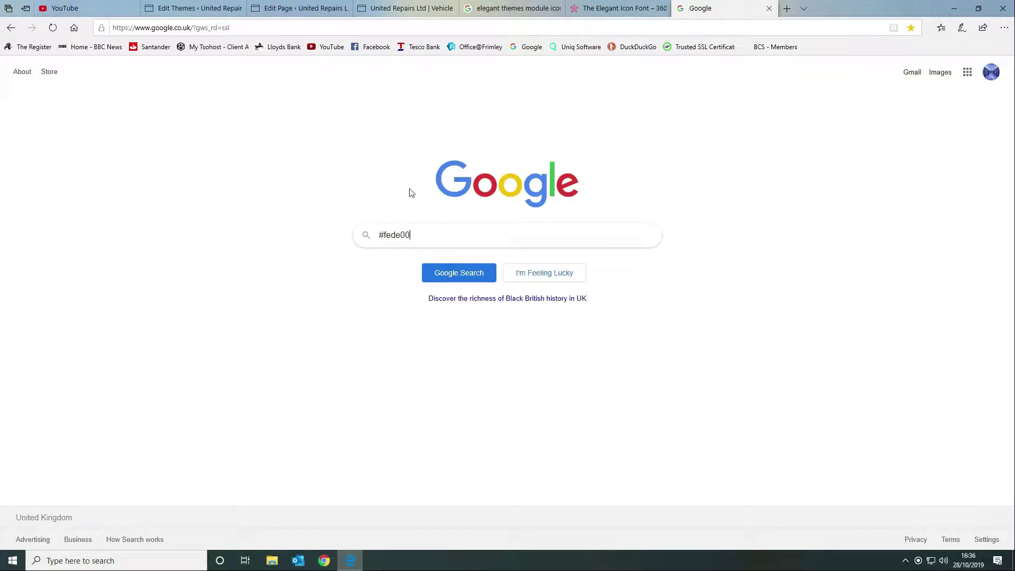
key("Return")
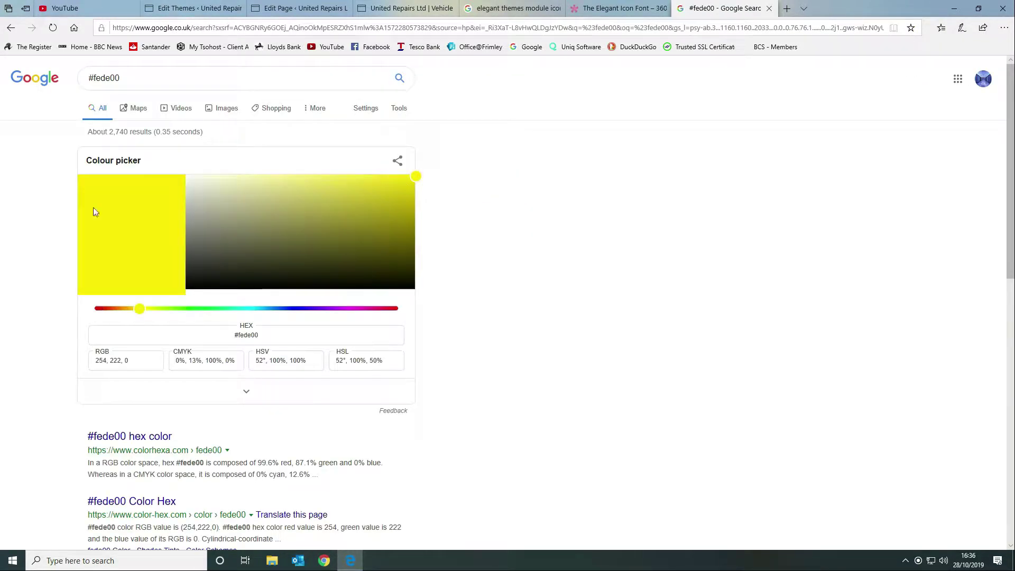
Look over the icon reference and the live Our Services lists, then return to style.css
left_click(621, 8)
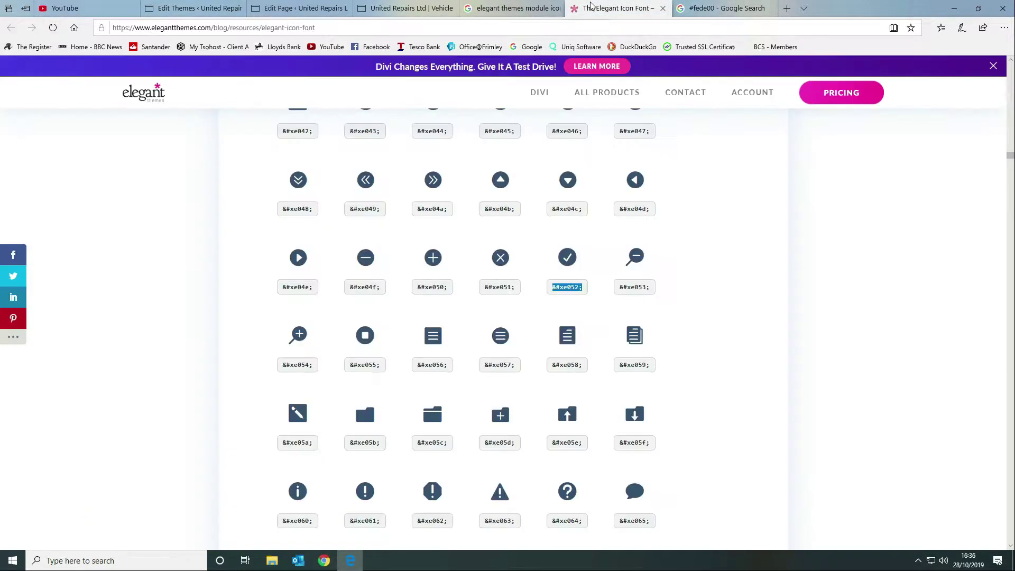
left_click(505, 8)
left_click(407, 7)
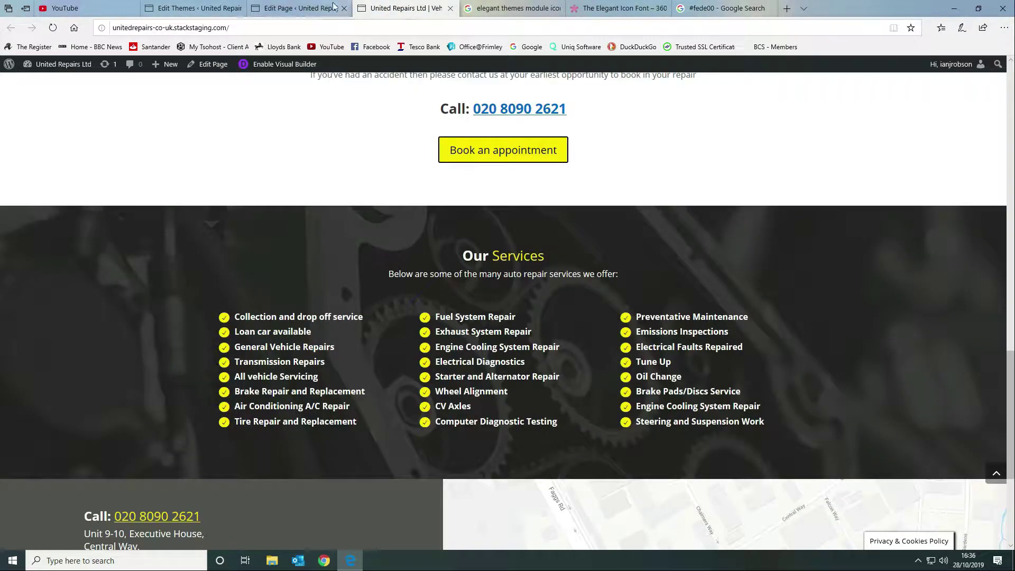
left_click(305, 4)
left_click(193, 8)
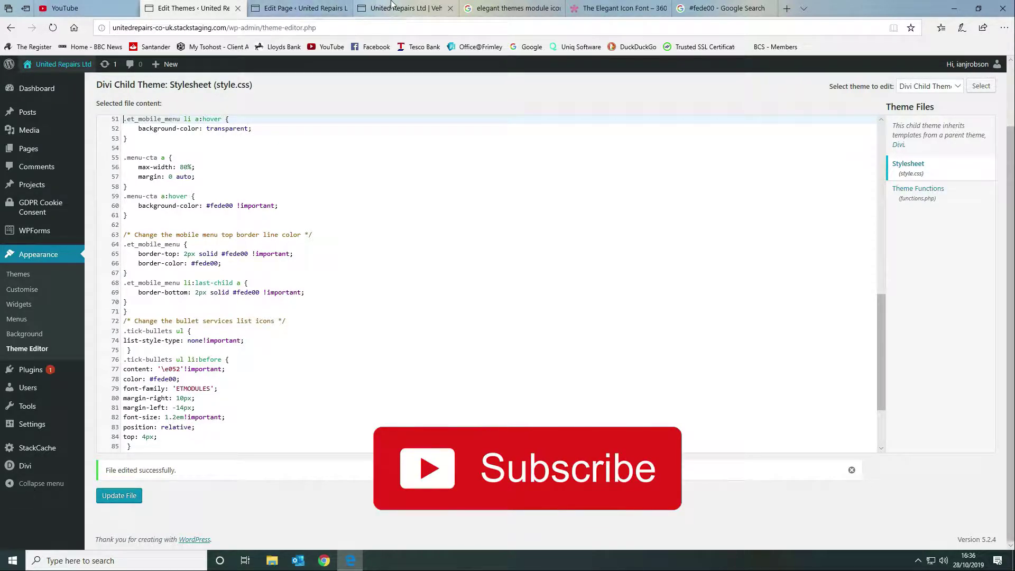
Select the tick-bullets rules on lines 73–85 of style.css and compare them with the live lists
mouse_move(392, 4)
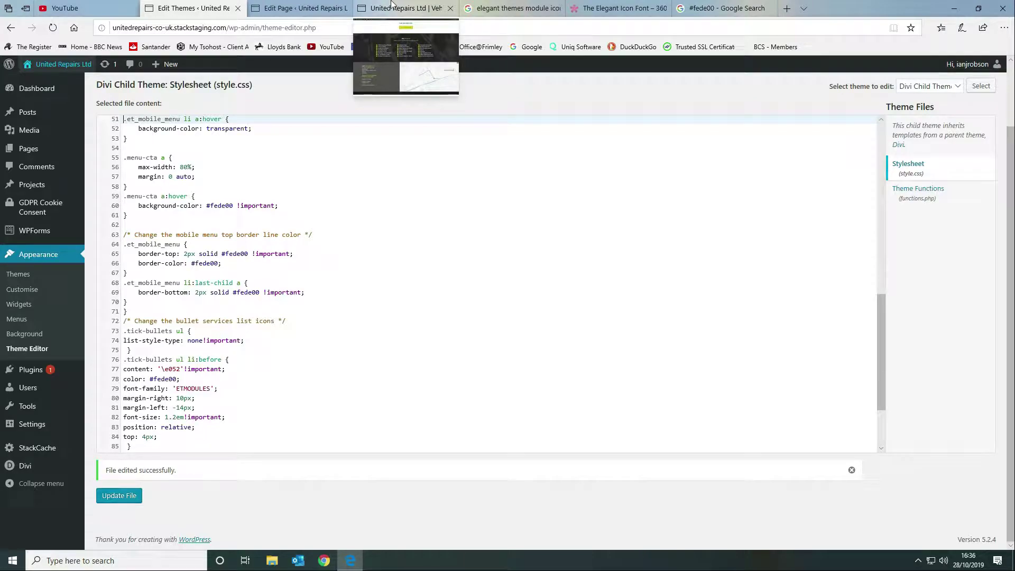
left_click(391, 4)
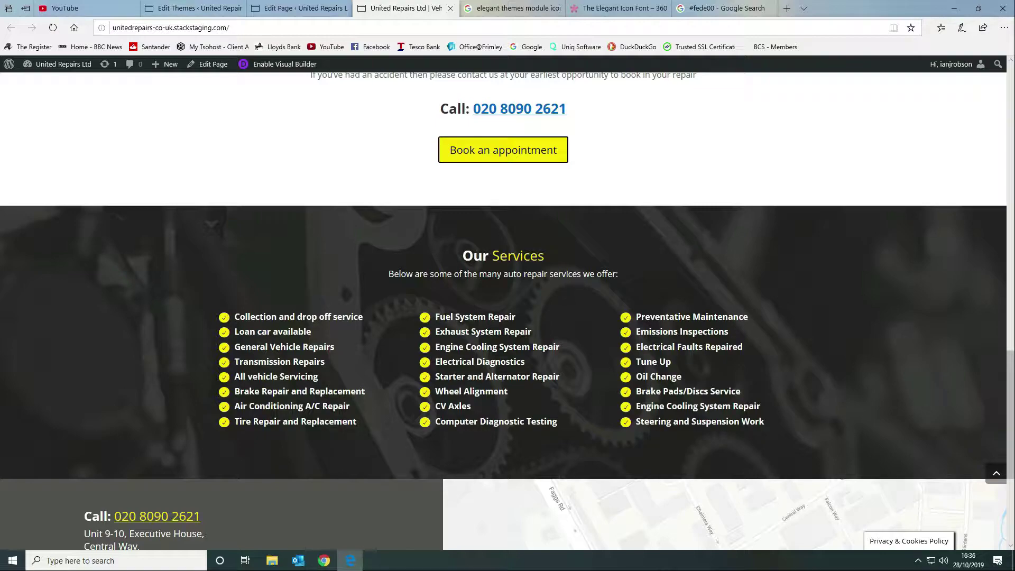
left_click(193, 8)
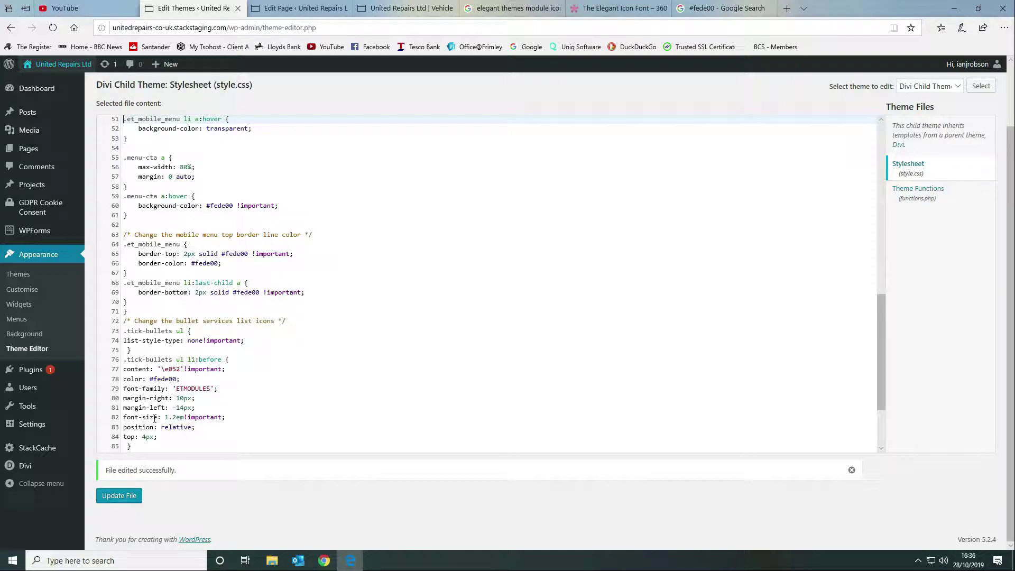
scroll(214, 426, "down", 2)
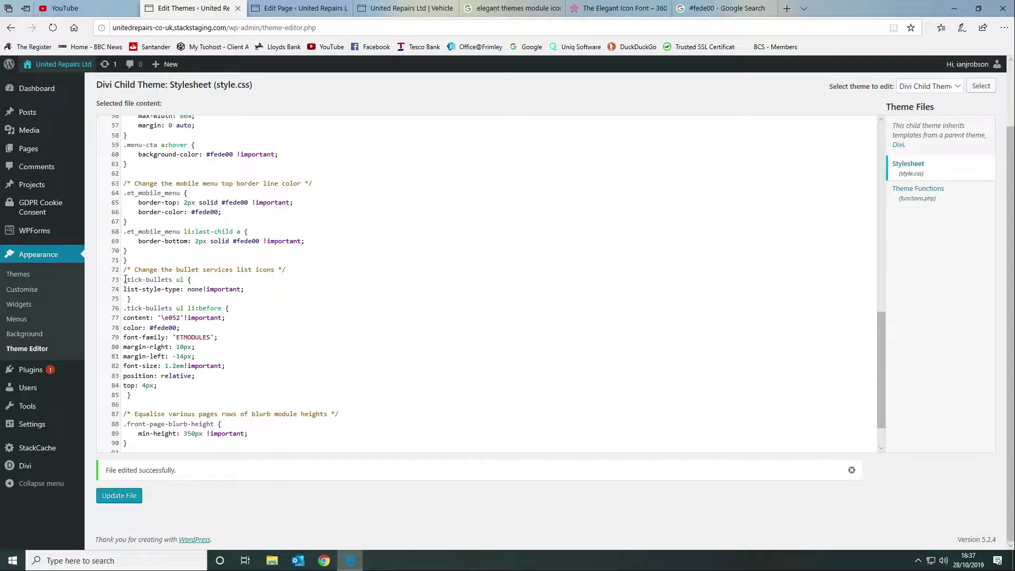
left_click_drag(123, 279, 222, 400)
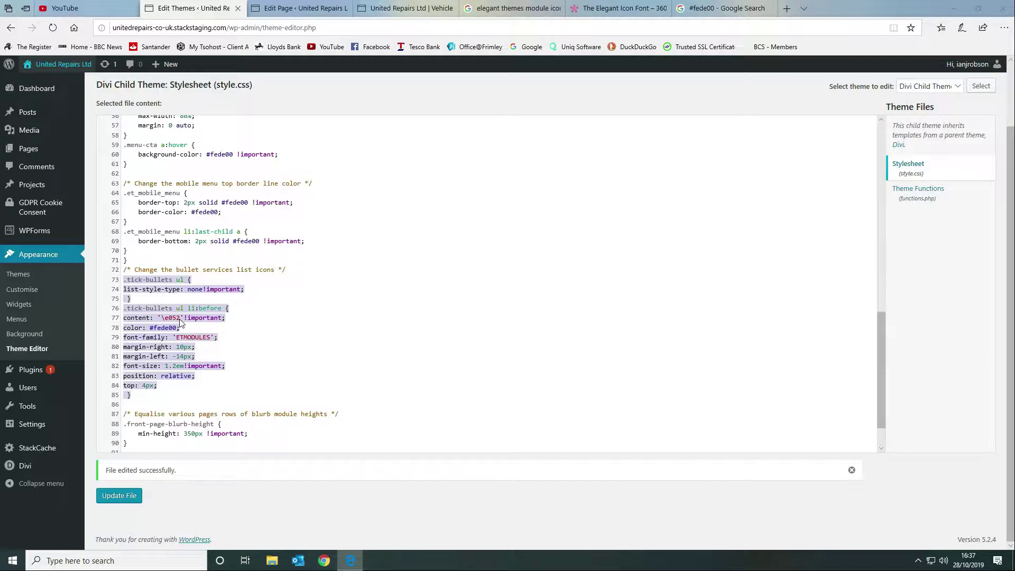
left_click(392, 4)
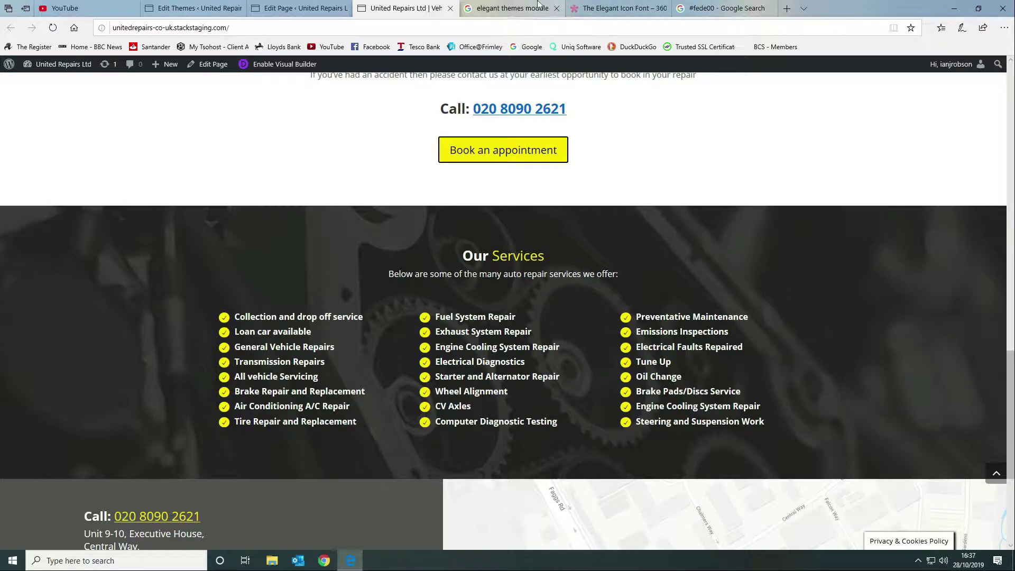
mouse_move(313, 8)
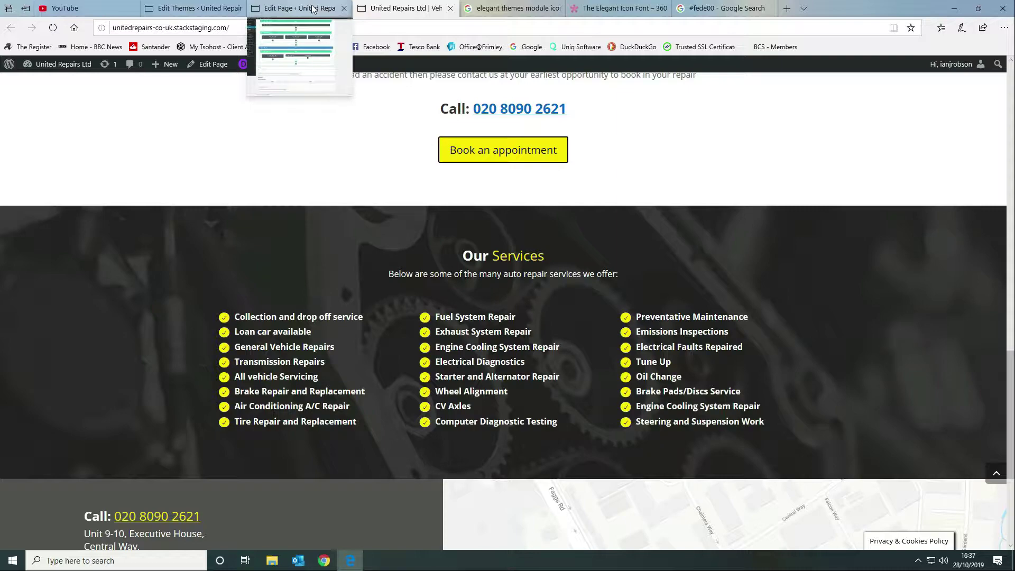
Open the page in Divi Builder and view the services section's background settings, discarding changes
left_click(313, 8)
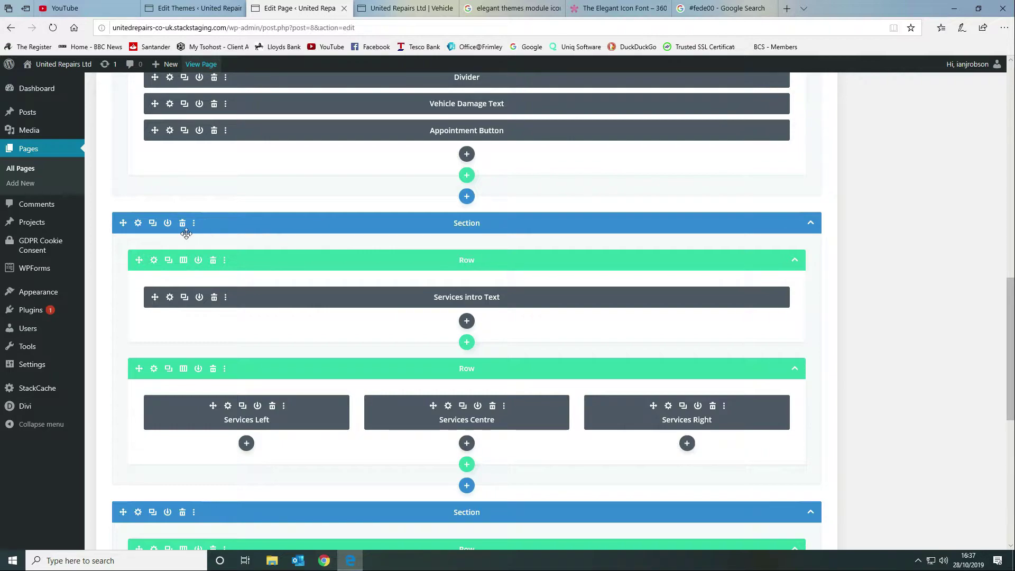
left_click(139, 223)
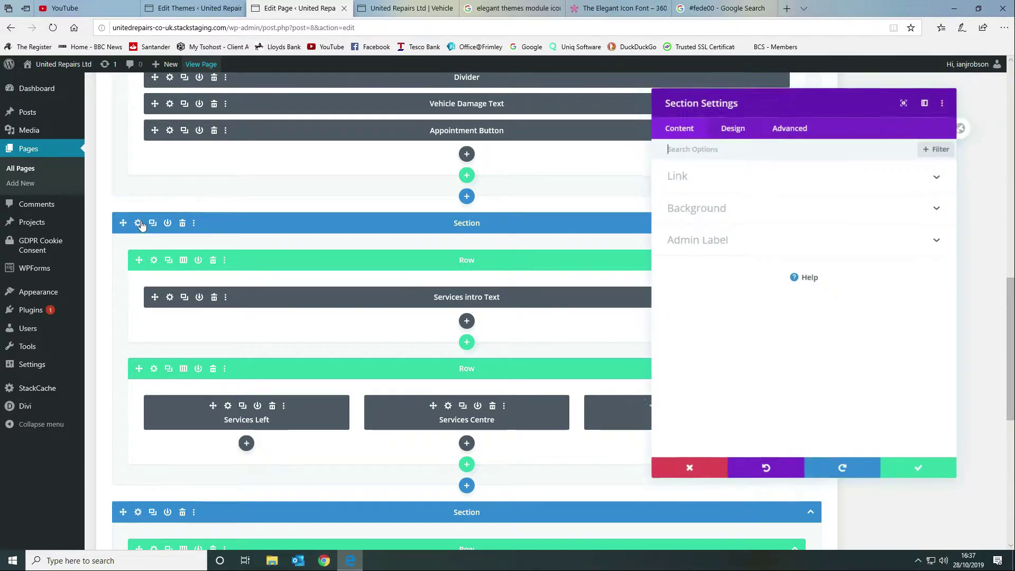
left_click(748, 210)
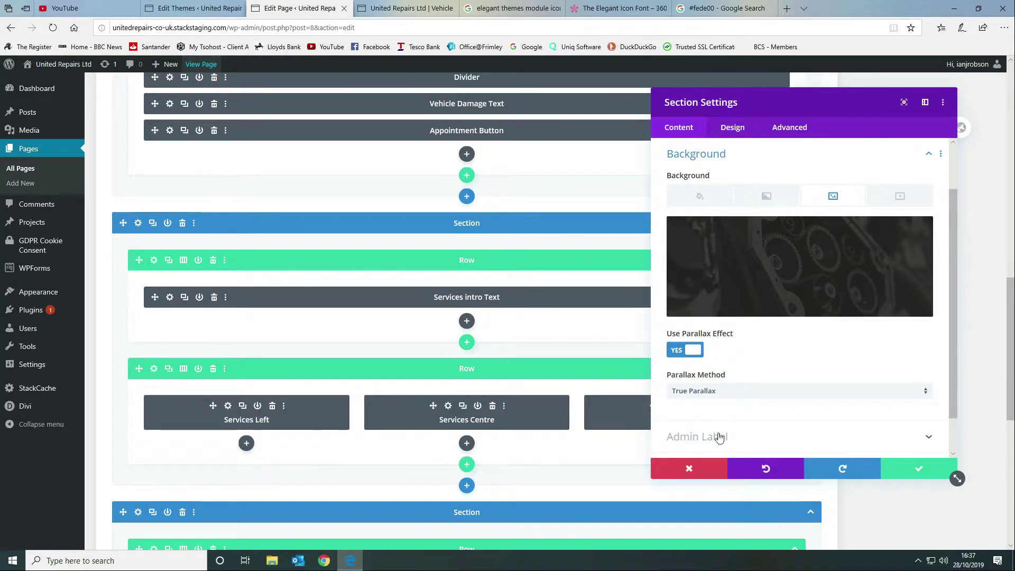
left_click(689, 470)
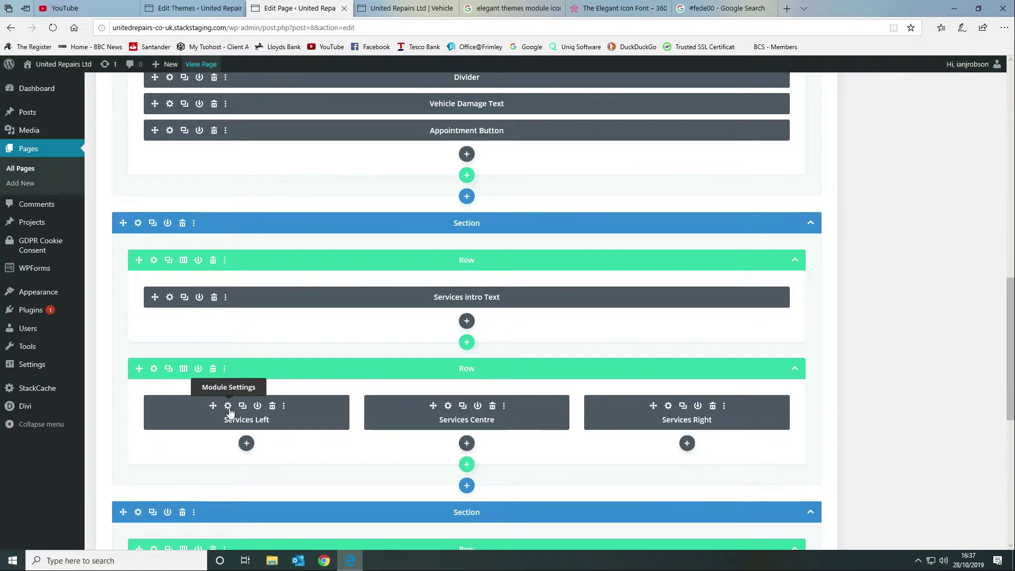
Confirm Services Left's CSS class is tick-bullets, then close its settings unchanged
left_click(229, 408)
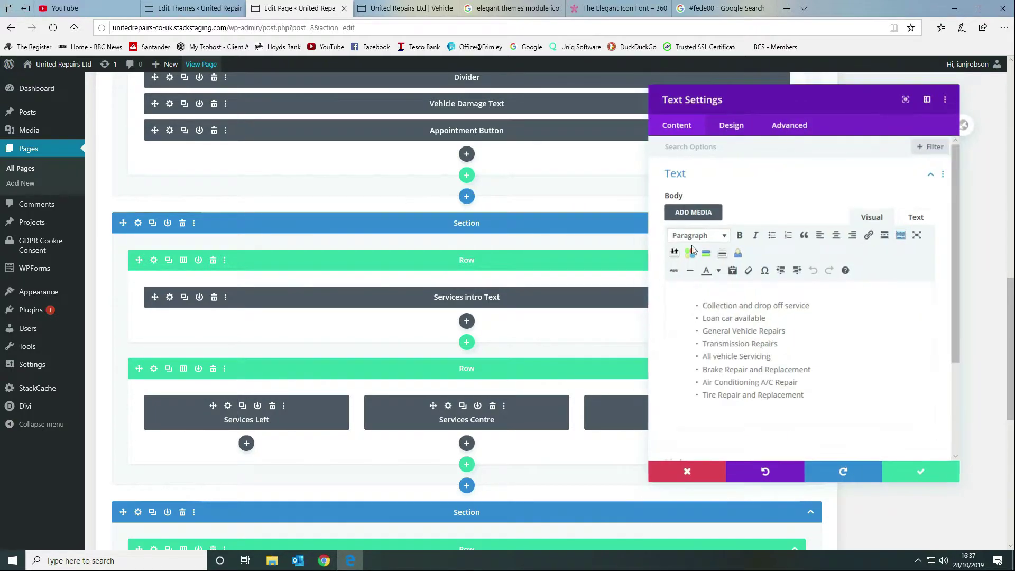
left_click(808, 127)
left_click(737, 177)
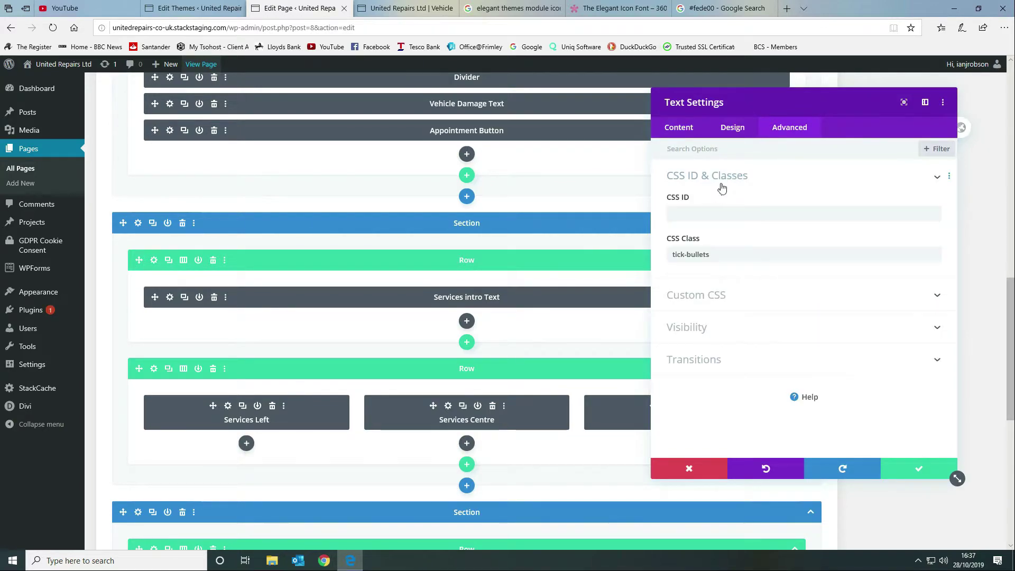
left_click(710, 469)
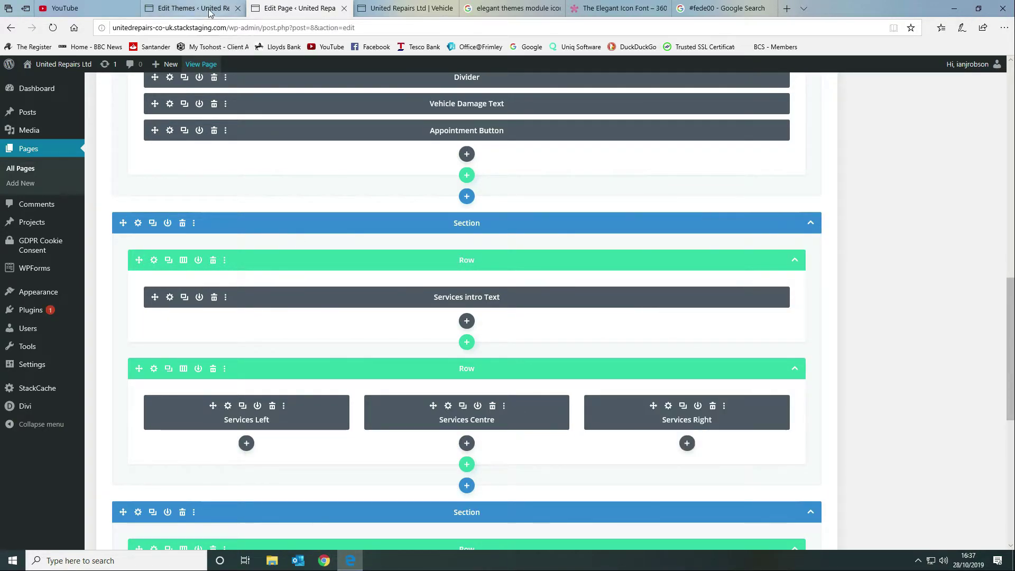
Compare the '\e052' and #fede00 tick-bullets rules with the live lists, ending on style.css
left_click(210, 13)
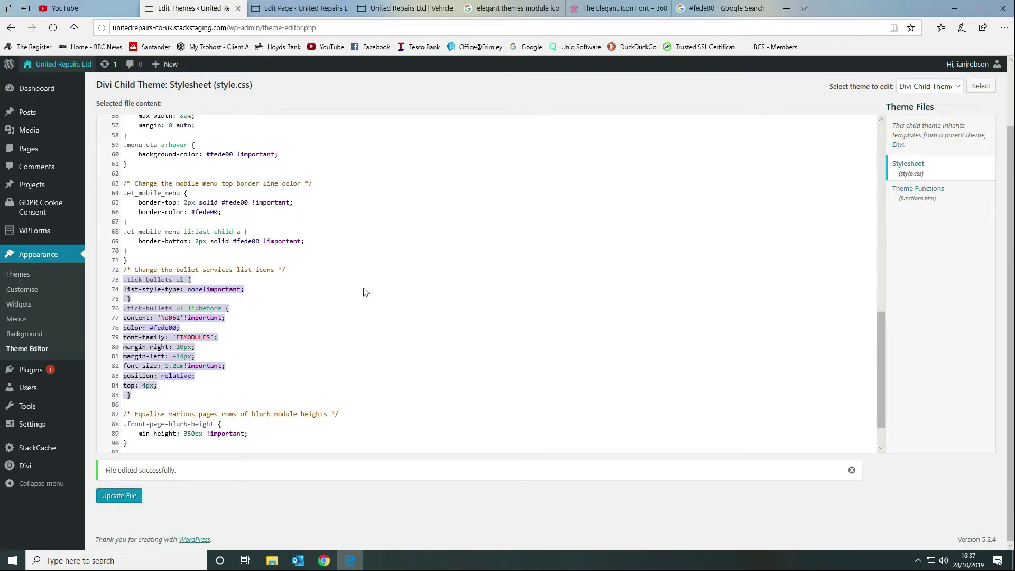
left_click(410, 8)
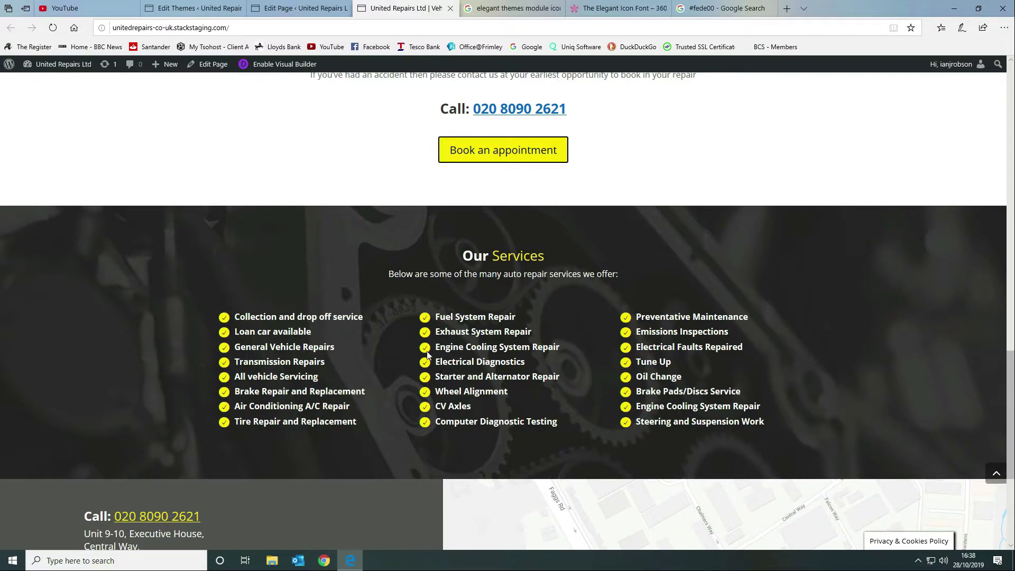
left_click(209, 8)
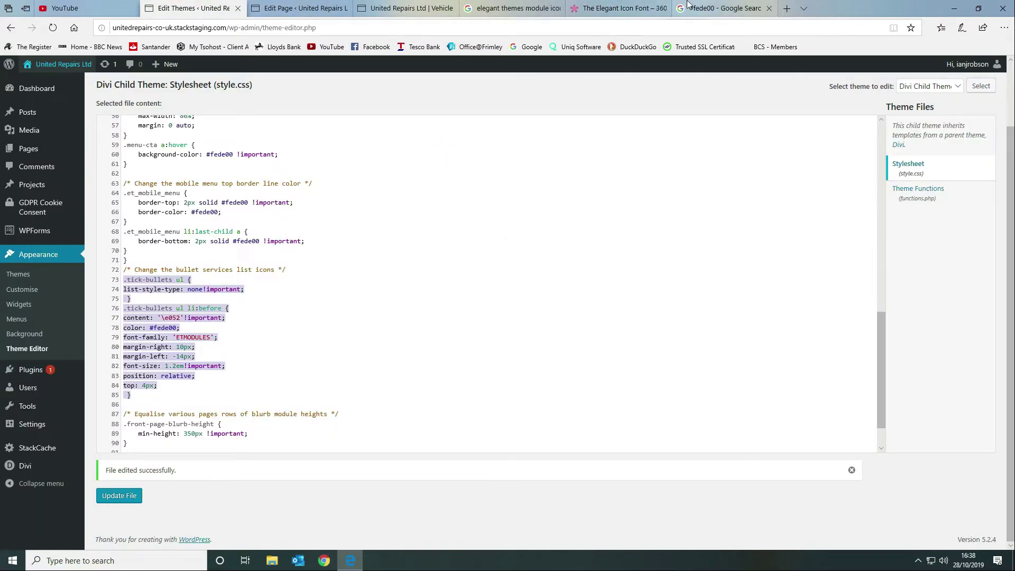
mouse_move(696, 3)
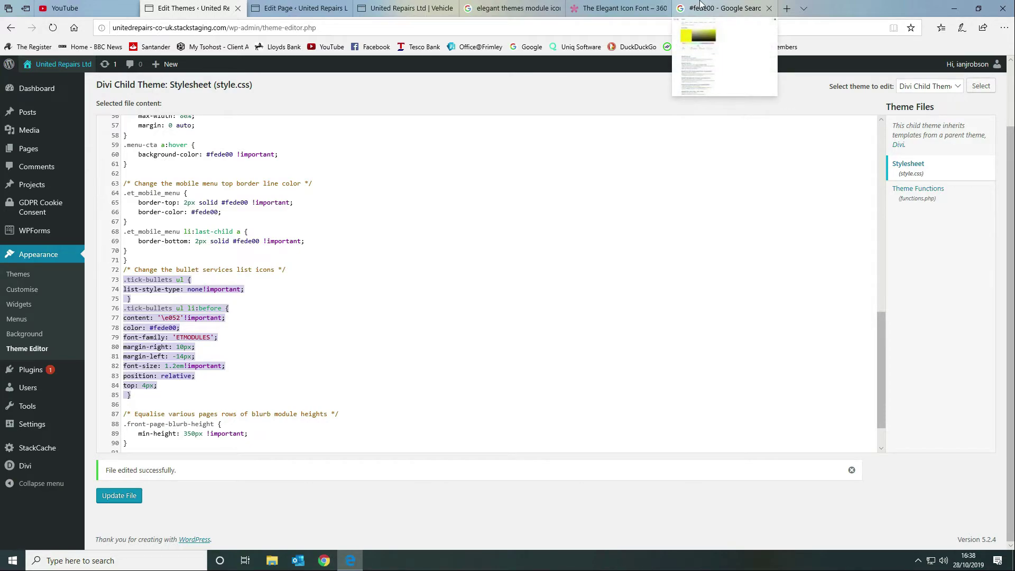